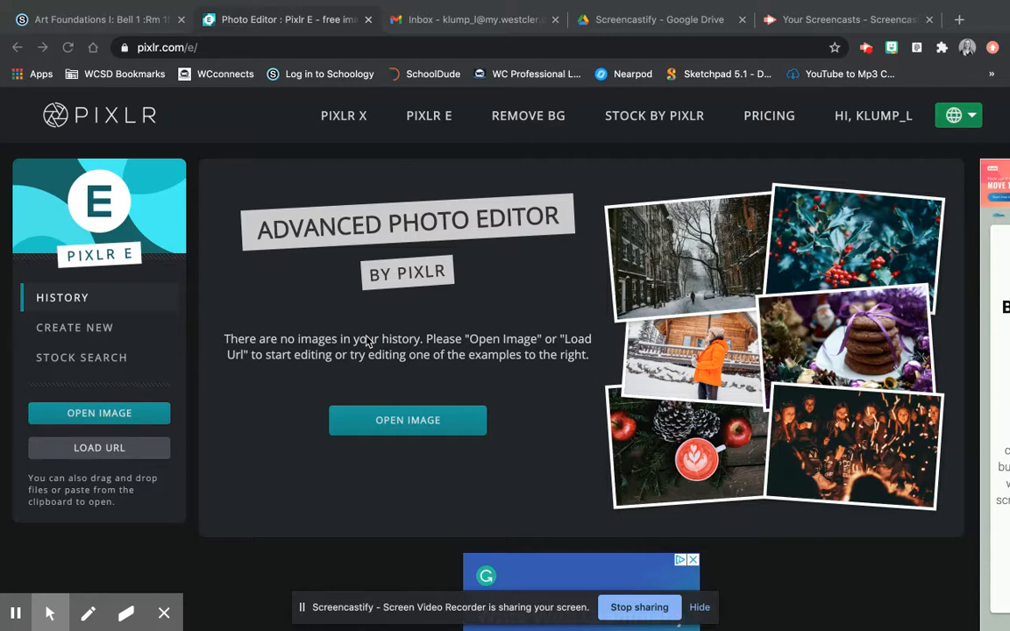
- Open the woman's profile portrait from the Double Exposure folder and accept the Full HD resize
{"action": "left_click", "coordinate": [102, 420]}
{"action": "left_click", "coordinate": [96, 421]}
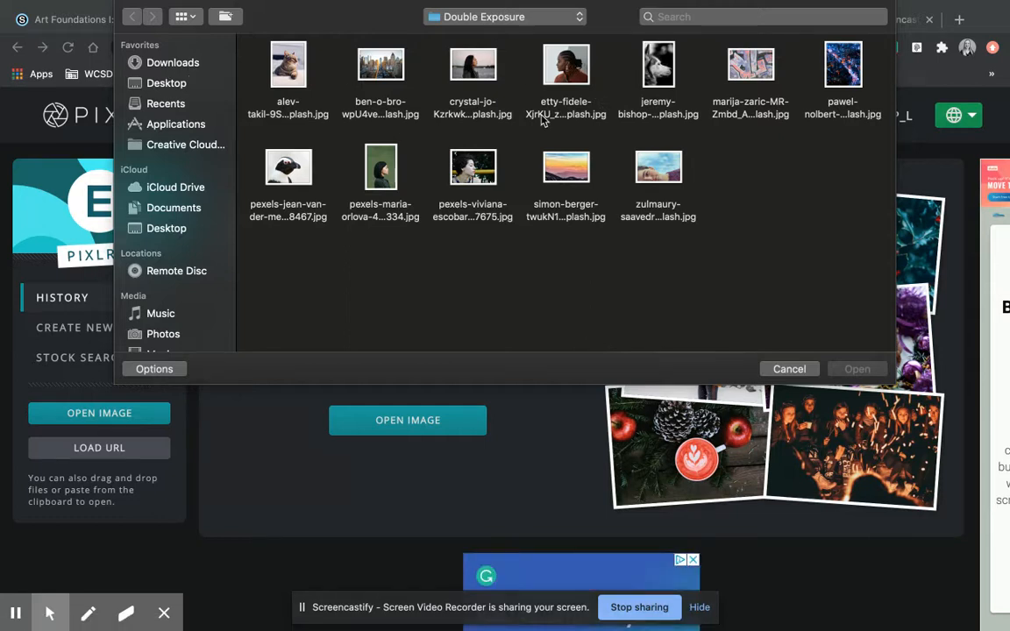
{"action": "left_click", "coordinate": [572, 77]}
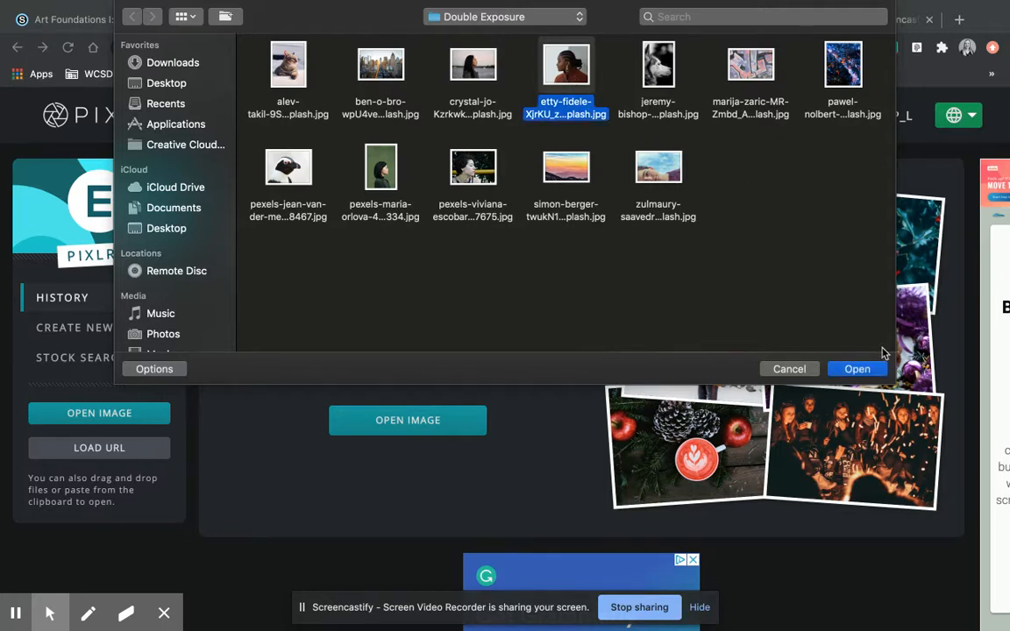
{"action": "left_click", "coordinate": [863, 371]}
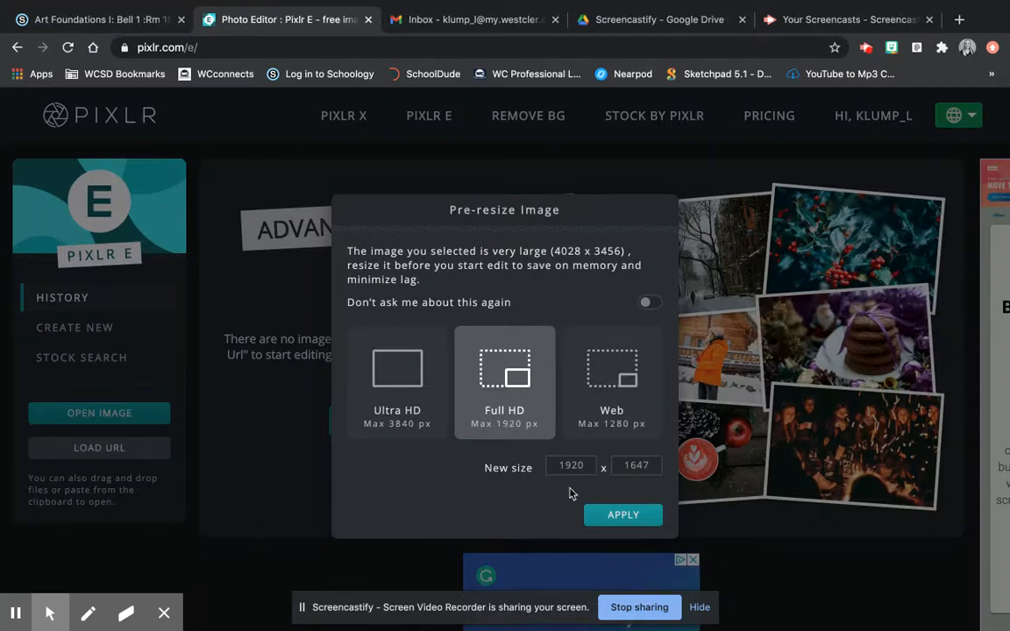
{"action": "left_click", "coordinate": [623, 519]}
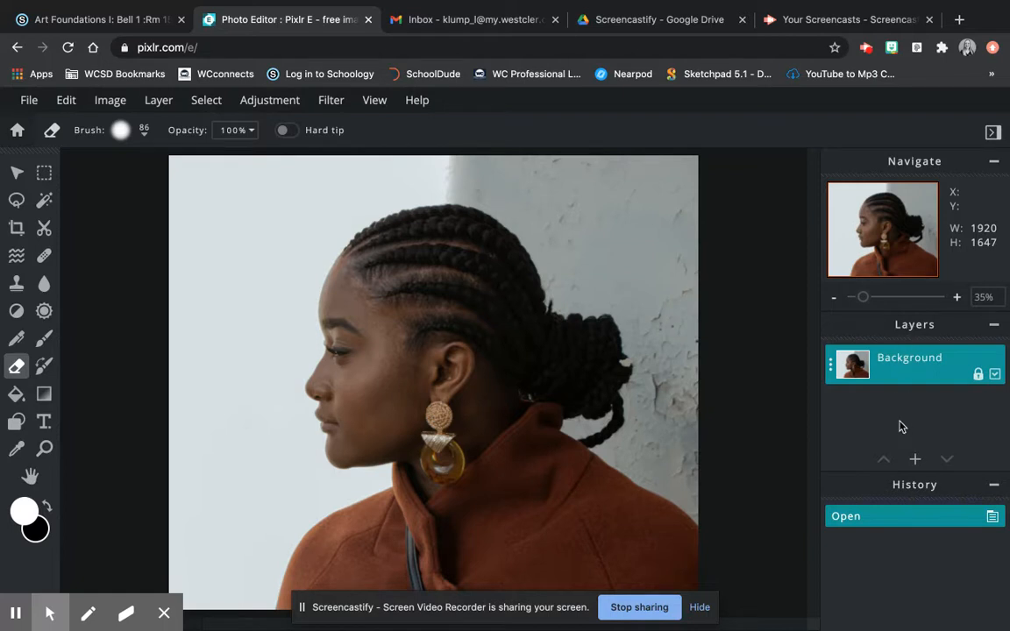
- Unlock the portrait's Background layer and dismiss the ad banner
{"action": "left_click", "coordinate": [912, 368]}
{"action": "left_click", "coordinate": [978, 376]}
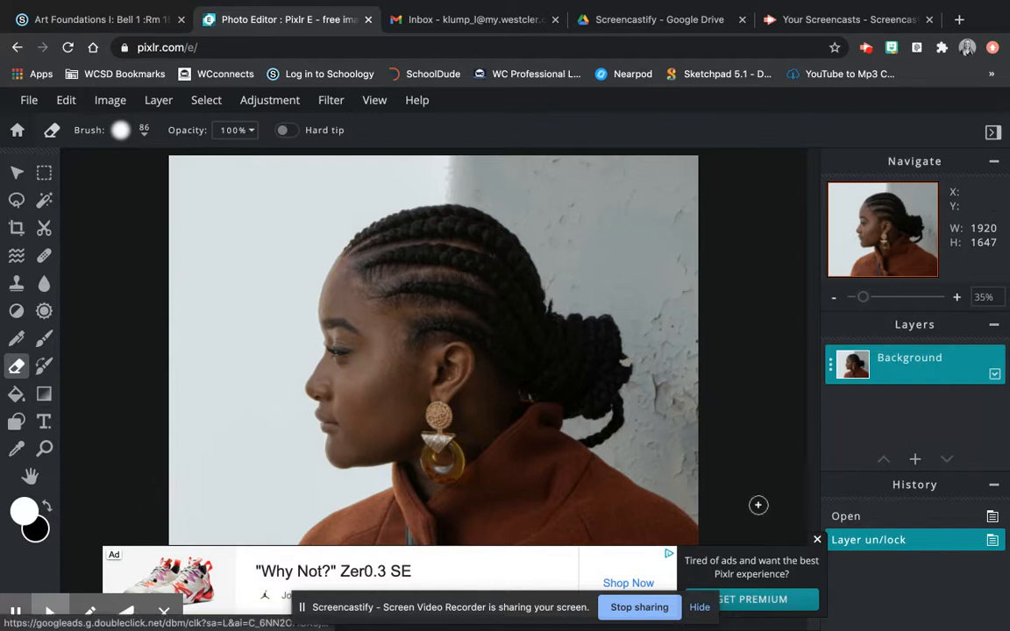
{"action": "left_click", "coordinate": [818, 540]}
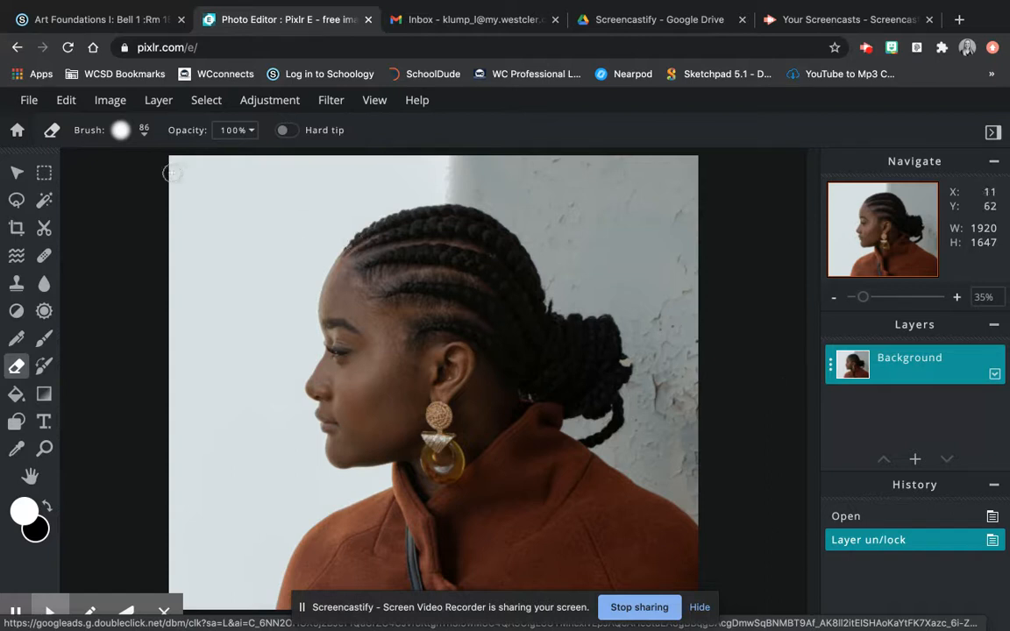
- Set the eraser brush size to 443 px
{"action": "left_click", "coordinate": [146, 136]}
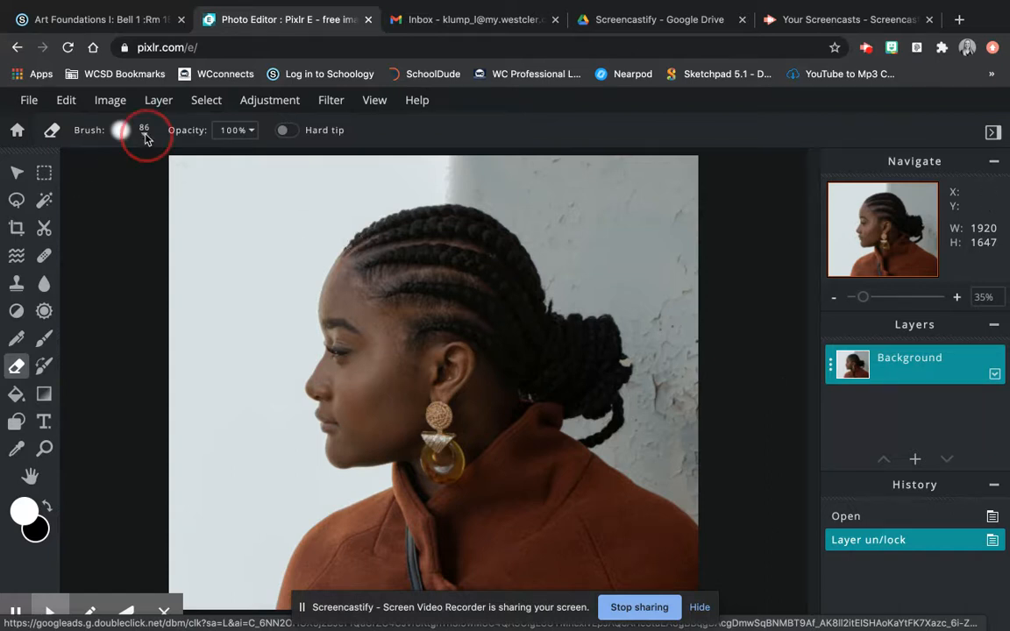
{"action": "mouse_move", "coordinate": [127, 187]}
{"action": "left_mouse_down"}
{"action": "mouse_move", "coordinate": [201, 192]}
{"action": "mouse_move", "coordinate": [190, 194]}
{"action": "mouse_move", "coordinate": [203, 180]}
{"action": "mouse_move", "coordinate": [162, 165]}
{"action": "mouse_move", "coordinate": [228, 186]}
{"action": "mouse_move", "coordinate": [291, 175]}
{"action": "mouse_move", "coordinate": [255, 286]}
{"action": "mouse_move", "coordinate": [182, 221]}
{"action": "mouse_move", "coordinate": [208, 355]}
{"action": "mouse_move", "coordinate": [207, 465]}
{"action": "mouse_move", "coordinate": [191, 463]}
{"action": "mouse_move", "coordinate": [167, 556]}
{"action": "mouse_move", "coordinate": [180, 586]}
{"action": "mouse_move", "coordinate": [219, 590]}
{"action": "mouse_move", "coordinate": [235, 562]}
{"action": "mouse_move", "coordinate": [233, 595]}
{"action": "mouse_move", "coordinate": [273, 480]}
{"action": "mouse_move", "coordinate": [243, 412]}
{"action": "mouse_move", "coordinate": [271, 279]}
{"action": "mouse_move", "coordinate": [307, 189]}
{"action": "mouse_move", "coordinate": [369, 156]}
{"action": "mouse_move", "coordinate": [371, 168]}
{"action": "mouse_move", "coordinate": [321, 204]}
{"action": "mouse_move", "coordinate": [450, 147]}
{"action": "mouse_move", "coordinate": [458, 162]}
{"action": "mouse_move", "coordinate": [508, 167]}
{"action": "mouse_move", "coordinate": [568, 236]}
{"action": "mouse_move", "coordinate": [576, 183]}
{"action": "mouse_move", "coordinate": [688, 174]}
{"action": "mouse_move", "coordinate": [660, 274]}
{"action": "mouse_move", "coordinate": [674, 269]}
{"action": "mouse_move", "coordinate": [657, 295]}
{"action": "mouse_move", "coordinate": [676, 355]}
{"action": "mouse_move", "coordinate": [678, 410]}
{"action": "mouse_move", "coordinate": [664, 448]}
{"action": "mouse_move", "coordinate": [704, 465]}
{"action": "left_mouse_up"}
{"action": "left_click", "coordinate": [144, 135]}
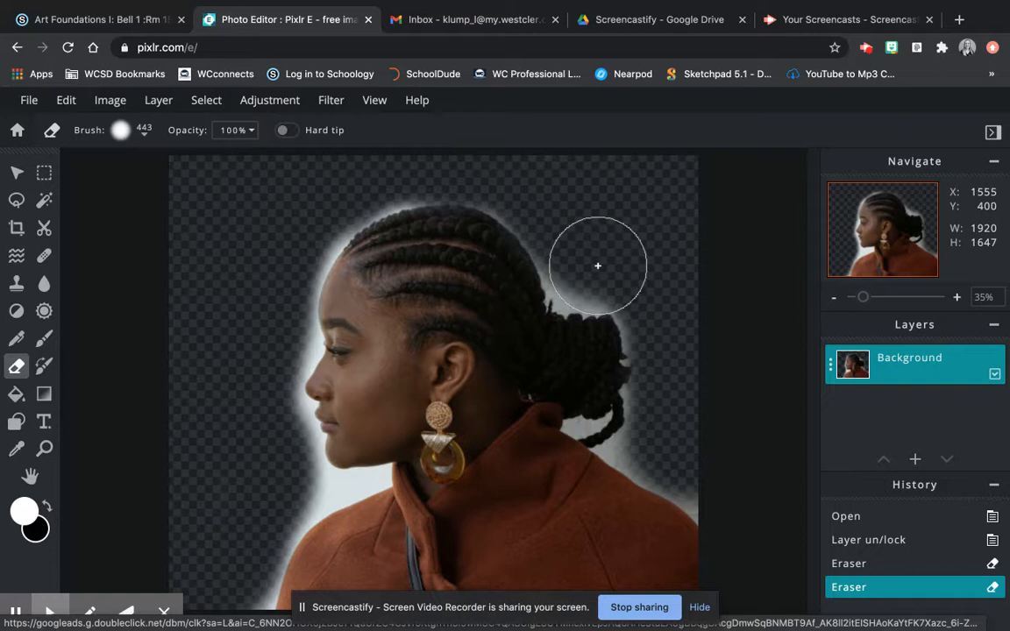
- Erase the grey wall around the hair and face, undoing one stray stroke
{"action": "left_click_drag", "start_coordinate": [598, 266], "coordinate": [591, 266]}
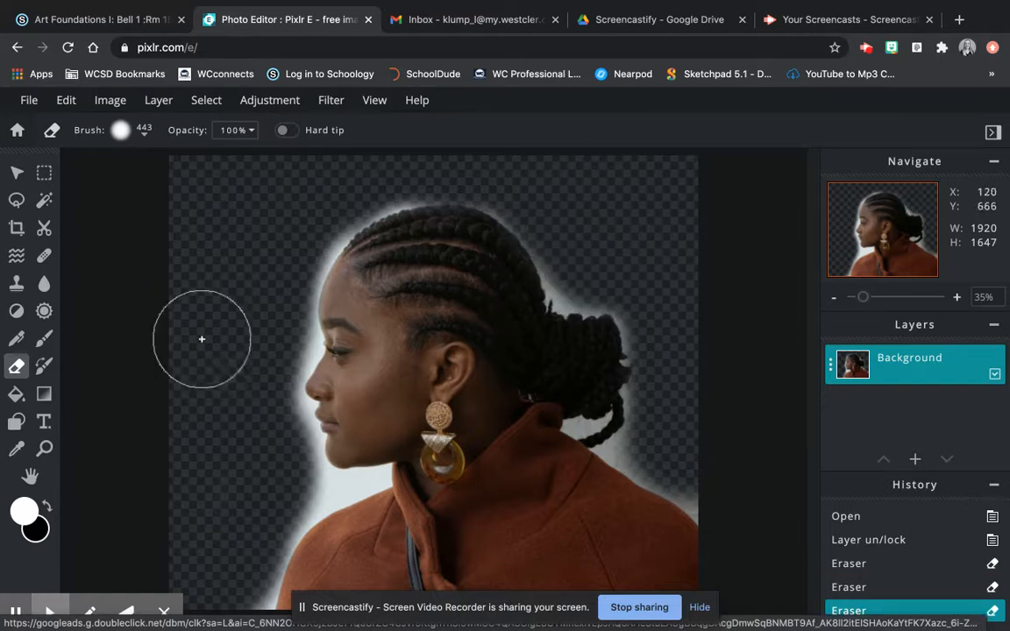
{"action": "mouse_move", "coordinate": [277, 341]}
{"action": "left_mouse_down"}
{"action": "mouse_move", "coordinate": [278, 438]}
{"action": "mouse_move", "coordinate": [269, 409]}
{"action": "left_mouse_up"}
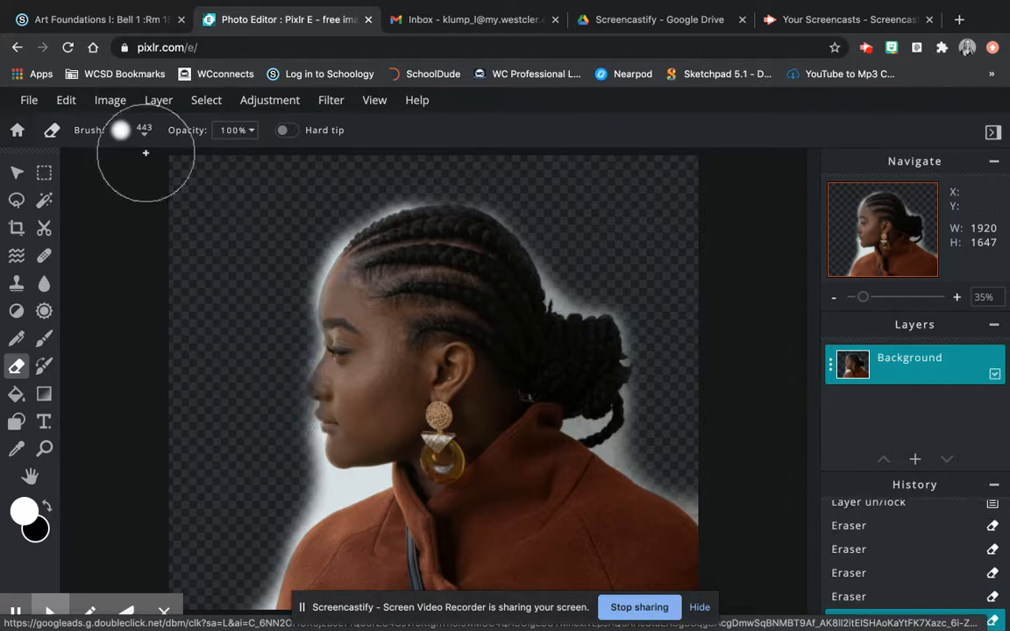
{"action": "left_click", "coordinate": [67, 102]}
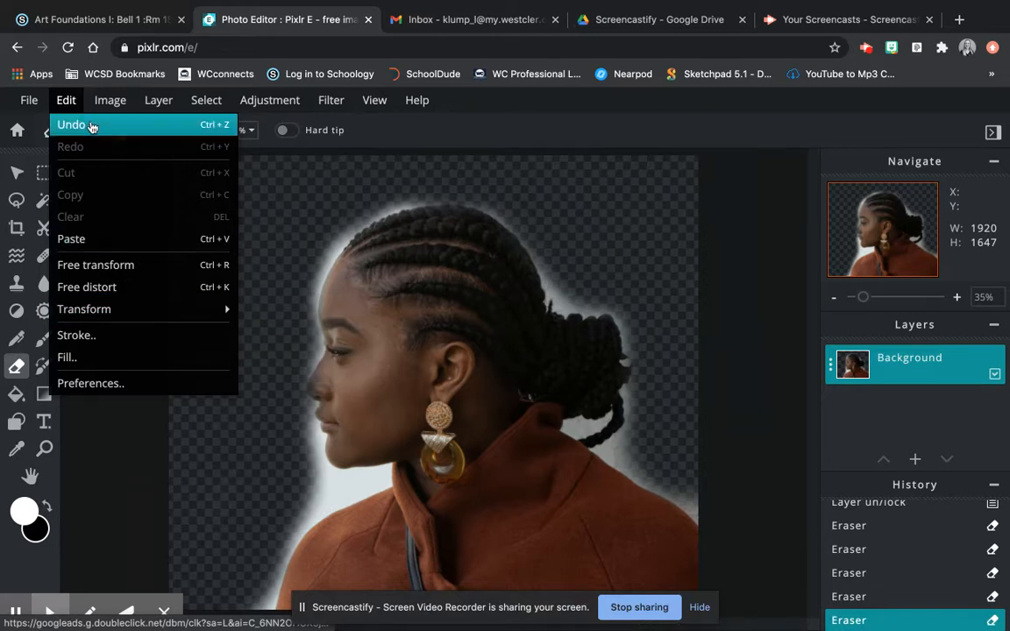
{"action": "left_click", "coordinate": [91, 126]}
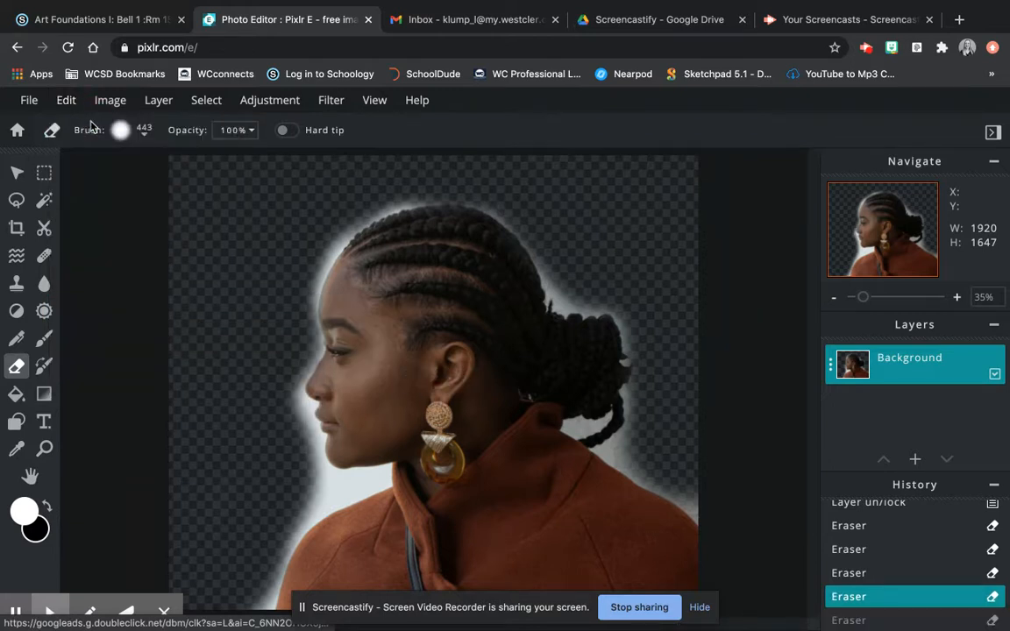
{"action": "left_click", "coordinate": [254, 420]}
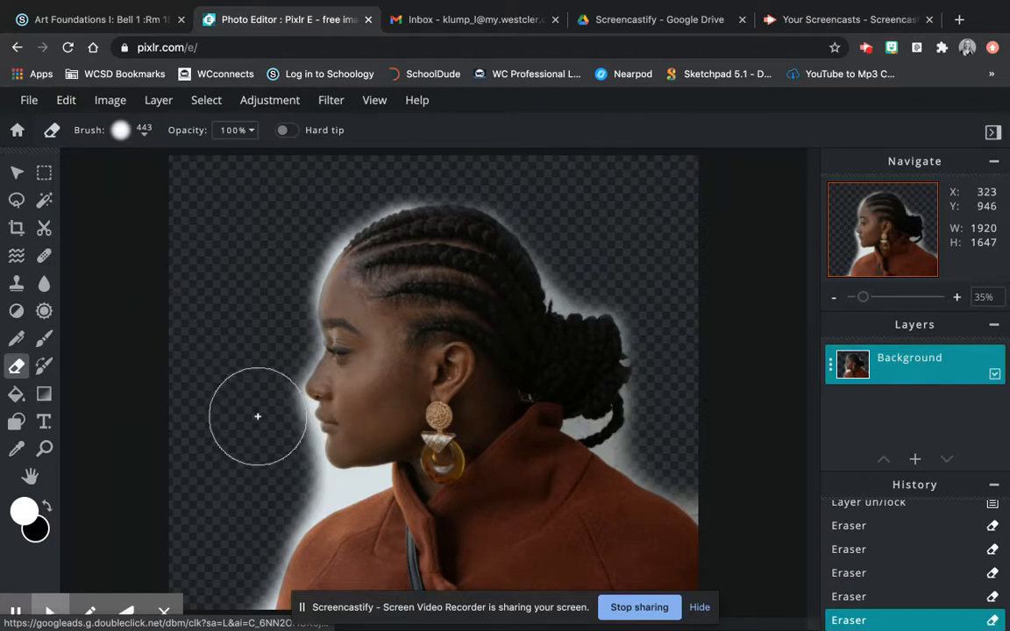
{"action": "left_click_drag", "start_coordinate": [258, 417], "coordinate": [252, 502]}
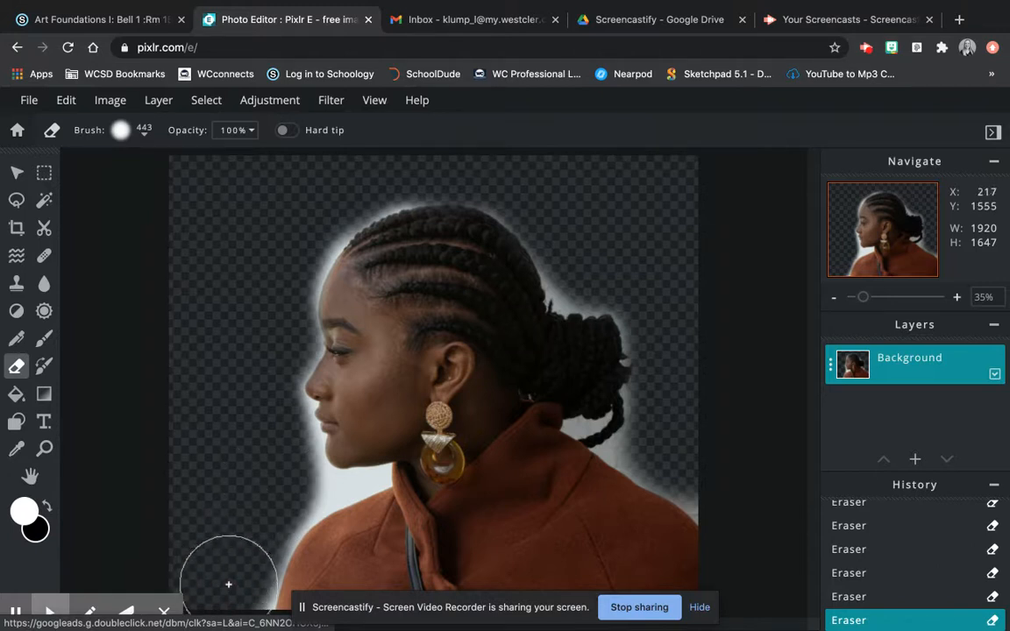
- Shrink the eraser brush to 86 px
{"action": "left_click", "coordinate": [145, 136]}
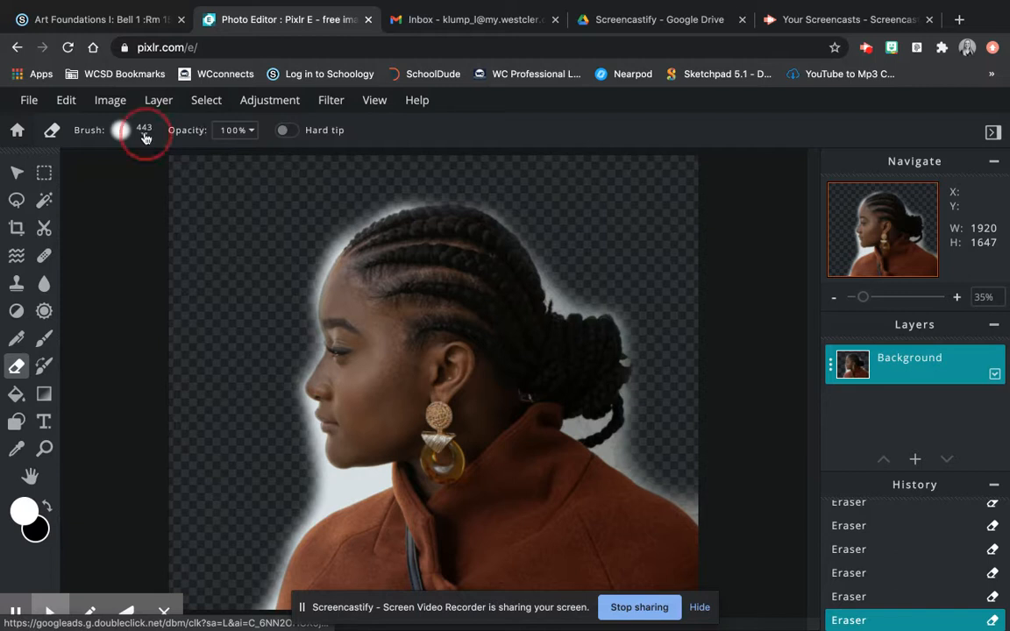
{"action": "left_click_drag", "start_coordinate": [189, 187], "coordinate": [156, 191]}
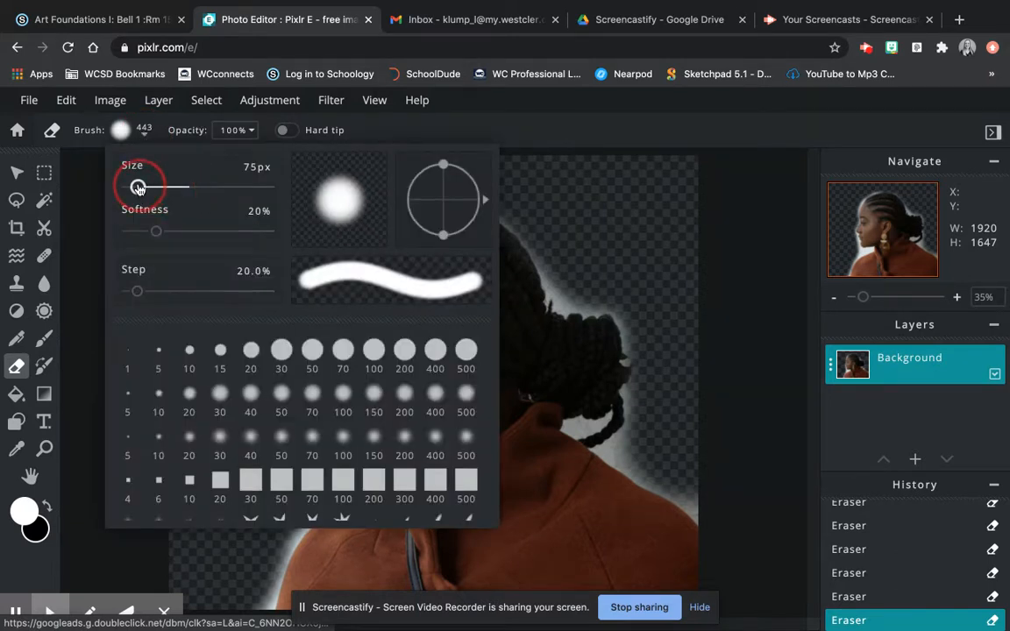
{"action": "left_click_drag", "start_coordinate": [137, 188], "coordinate": [139, 190]}
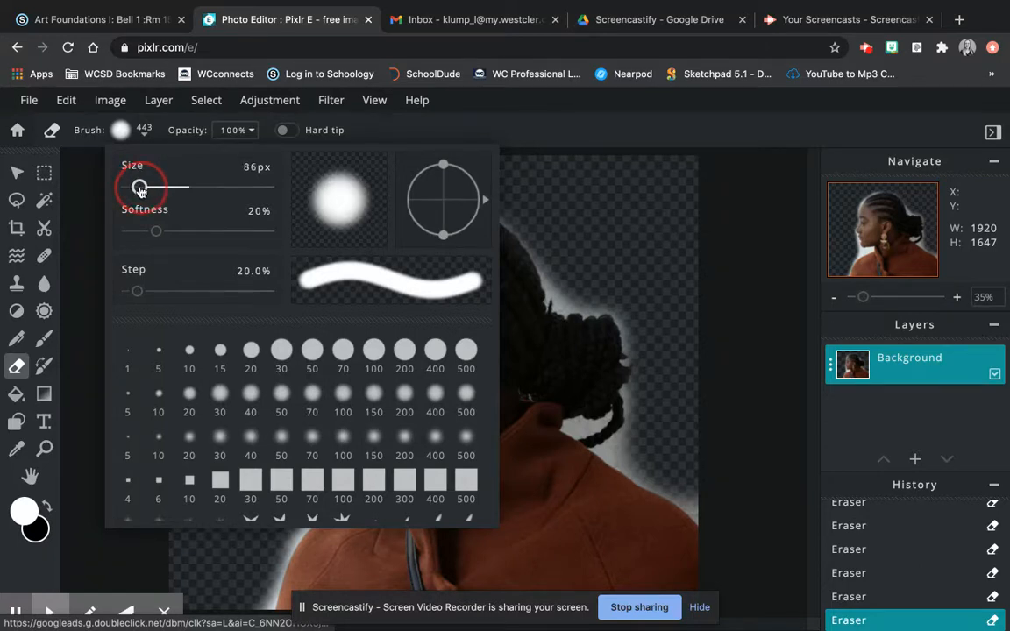
{"action": "left_click", "coordinate": [146, 140]}
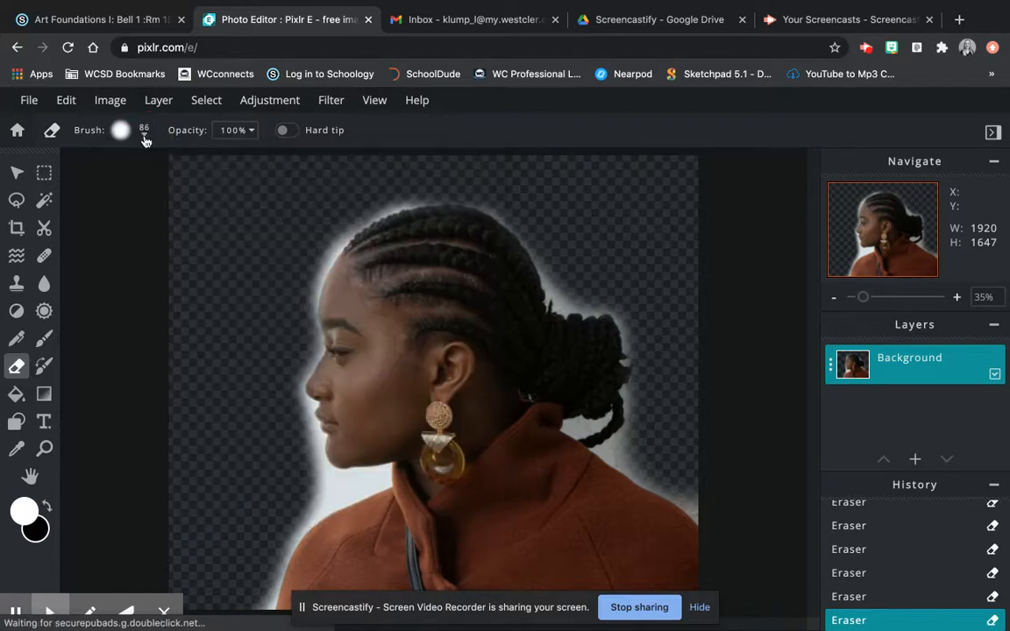
- Zoom in to 100% and center the view on the neck and shoulder edge
{"action": "left_click", "coordinate": [959, 300]}
{"action": "left_click", "coordinate": [959, 299]}
{"action": "left_click", "coordinate": [959, 300]}
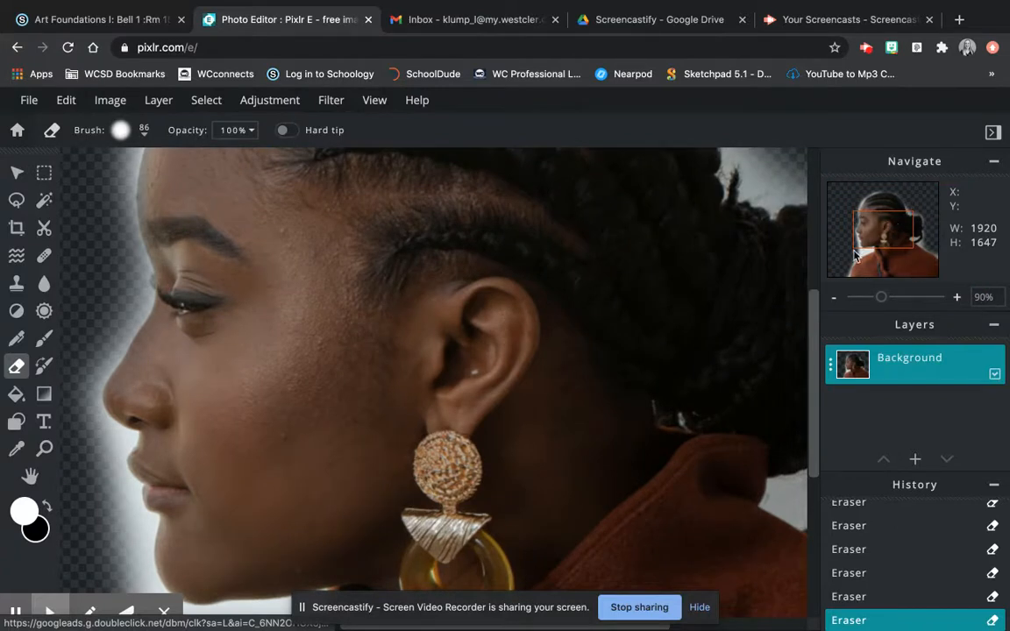
{"action": "left_click_drag", "start_coordinate": [894, 224], "coordinate": [870, 255]}
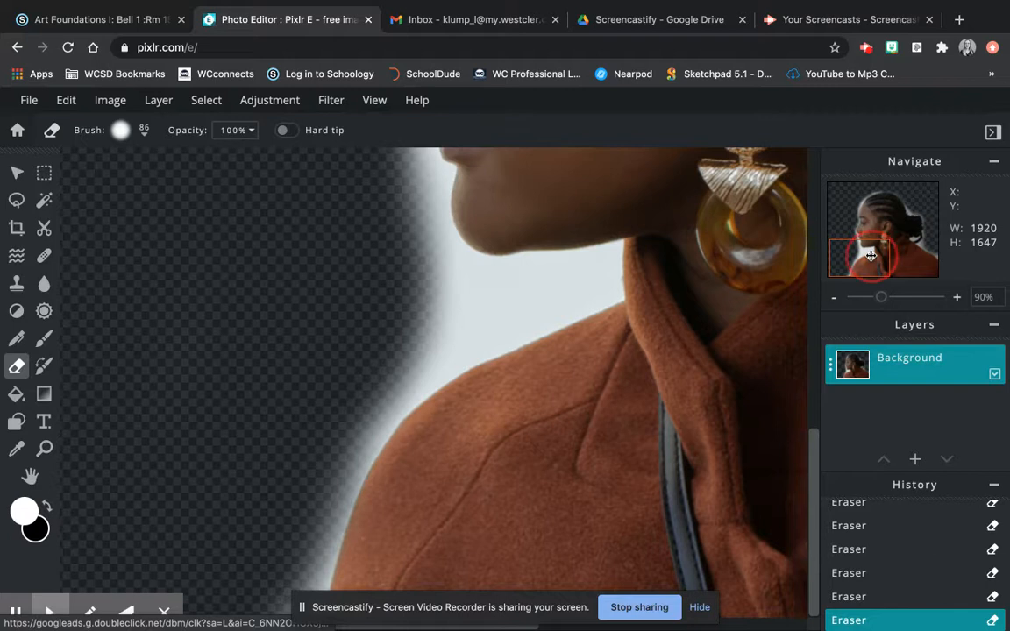
{"action": "left_click", "coordinate": [959, 301]}
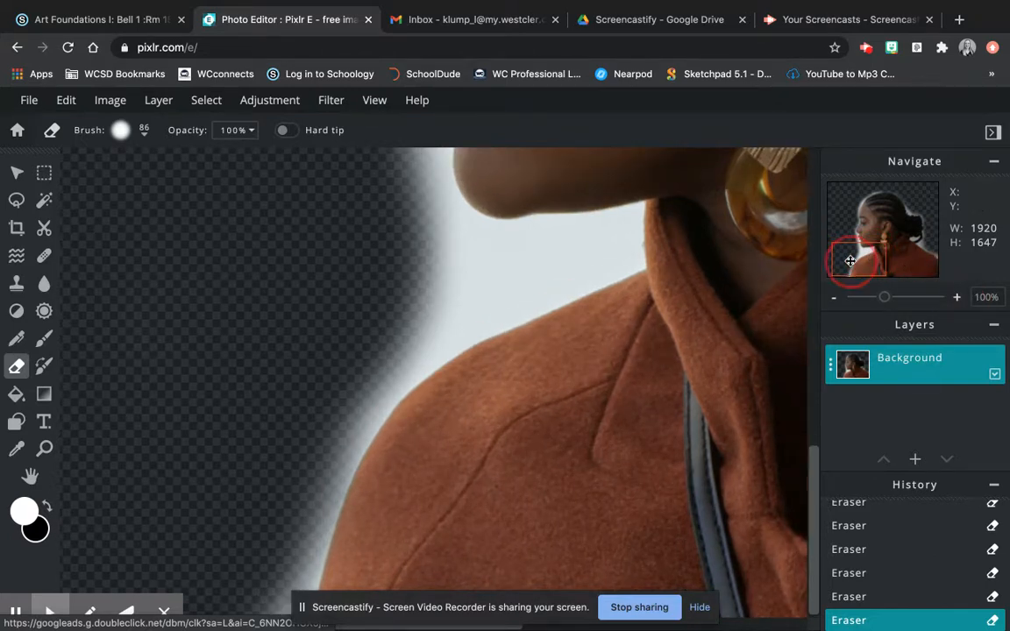
{"action": "left_click_drag", "start_coordinate": [849, 260], "coordinate": [849, 272]}
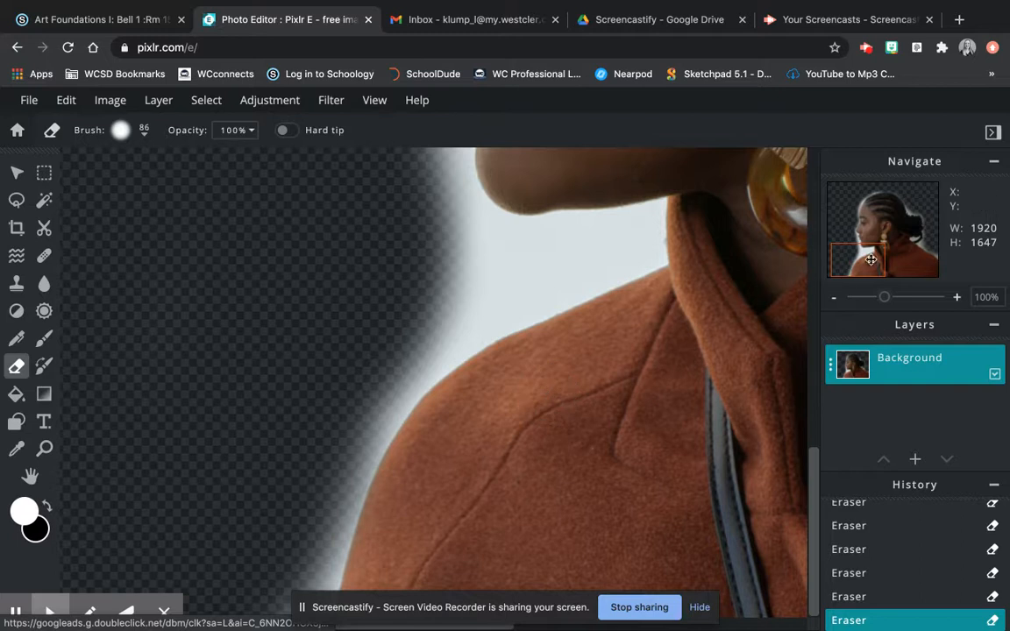
{"action": "left_click_drag", "start_coordinate": [866, 263], "coordinate": [871, 271]}
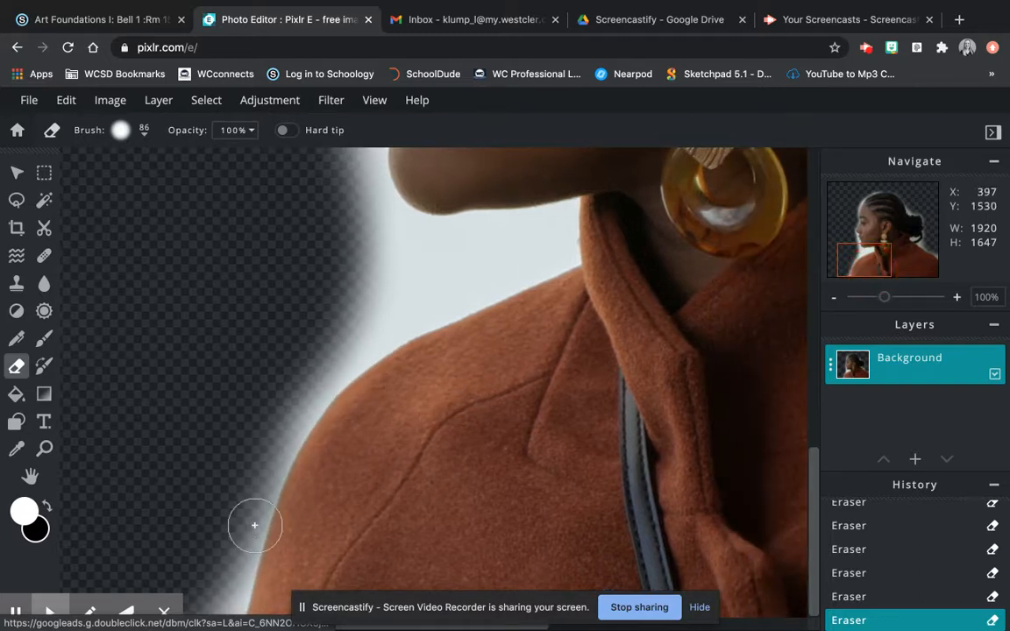
{"action": "left_click", "coordinate": [164, 614]}
- Erase the white glow along the shoulder, lips, chin and nose edges
{"action": "mouse_move", "coordinate": [252, 526]}
{"action": "left_mouse_down"}
{"action": "mouse_move", "coordinate": [230, 596]}
{"action": "mouse_move", "coordinate": [184, 603]}
{"action": "mouse_move", "coordinate": [213, 594]}
{"action": "mouse_move", "coordinate": [235, 515]}
{"action": "mouse_move", "coordinate": [245, 495]}
{"action": "mouse_move", "coordinate": [246, 519]}
{"action": "mouse_move", "coordinate": [258, 494]}
{"action": "mouse_move", "coordinate": [256, 506]}
{"action": "mouse_move", "coordinate": [278, 434]}
{"action": "mouse_move", "coordinate": [300, 404]}
{"action": "mouse_move", "coordinate": [376, 338]}
{"action": "mouse_move", "coordinate": [557, 254]}
{"action": "mouse_move", "coordinate": [556, 222]}
{"action": "mouse_move", "coordinate": [405, 240]}
{"action": "mouse_move", "coordinate": [332, 264]}
{"action": "mouse_move", "coordinate": [374, 273]}
{"action": "mouse_move", "coordinate": [504, 257]}
{"action": "mouse_move", "coordinate": [287, 314]}
{"action": "mouse_move", "coordinate": [346, 326]}
{"action": "mouse_move", "coordinate": [239, 414]}
{"action": "left_mouse_up"}
{"action": "left_click_drag", "start_coordinate": [874, 257], "coordinate": [867, 234]}
{"action": "mouse_move", "coordinate": [386, 286]}
{"action": "left_mouse_down"}
{"action": "mouse_move", "coordinate": [399, 318]}
{"action": "mouse_move", "coordinate": [433, 350]}
{"action": "mouse_move", "coordinate": [424, 376]}
{"action": "mouse_move", "coordinate": [460, 435]}
{"action": "mouse_move", "coordinate": [469, 521]}
{"action": "left_mouse_up"}
{"action": "mouse_move", "coordinate": [419, 389]}
{"action": "left_mouse_down"}
{"action": "mouse_move", "coordinate": [441, 520]}
{"action": "mouse_move", "coordinate": [536, 537]}
{"action": "left_mouse_up"}
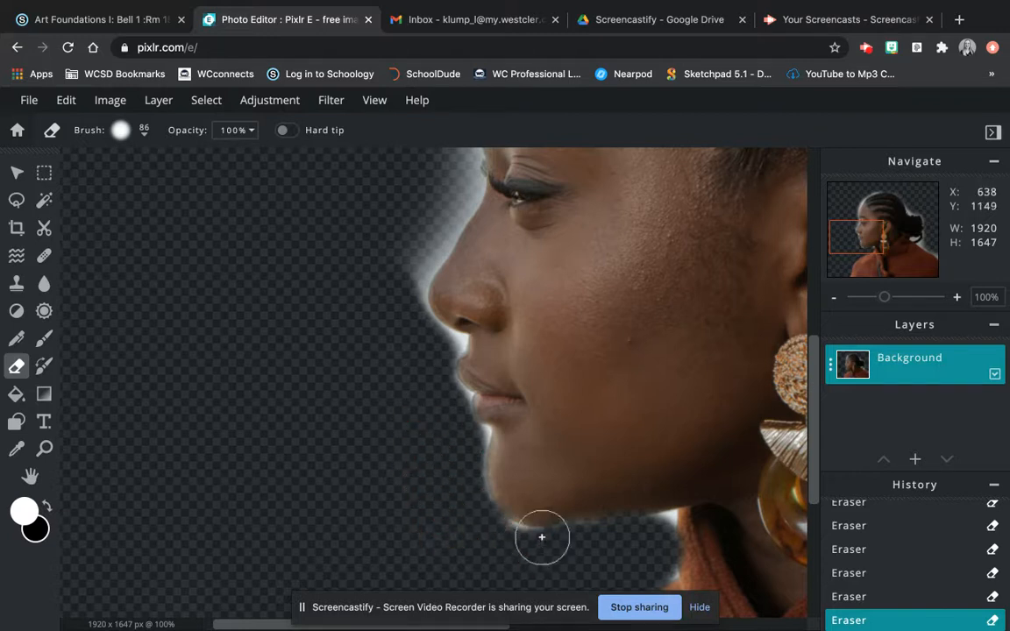
{"action": "mouse_move", "coordinate": [405, 241]}
{"action": "left_mouse_down"}
{"action": "mouse_move", "coordinate": [392, 293]}
{"action": "mouse_move", "coordinate": [354, 267]}
{"action": "left_mouse_up"}
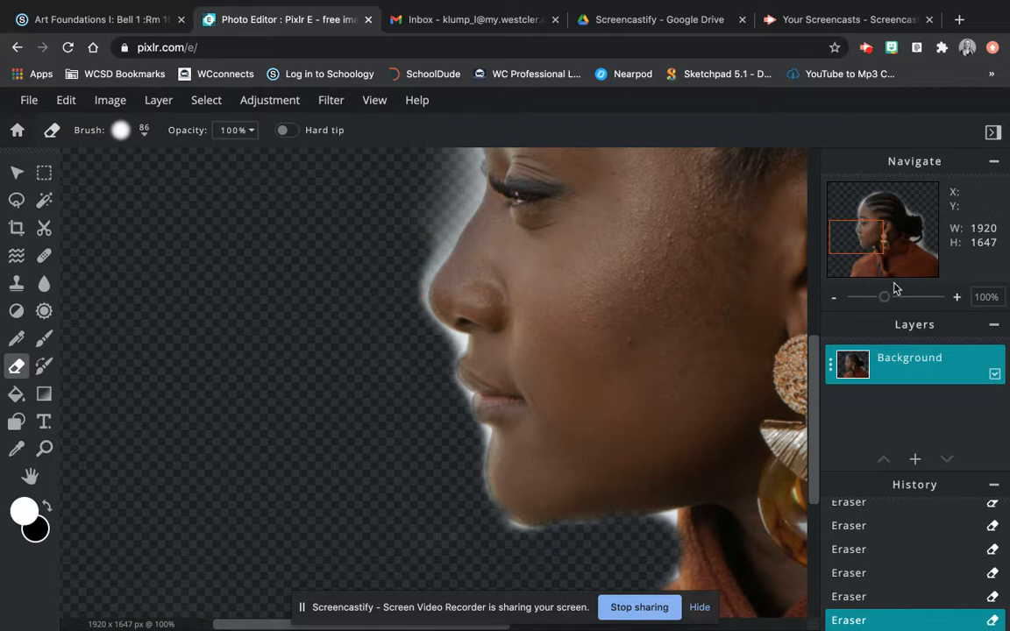
- Trim the remaining glow along the brow, nose bridge and forehead hairline
{"action": "left_click_drag", "start_coordinate": [866, 247], "coordinate": [865, 233]}
{"action": "mouse_move", "coordinate": [443, 257]}
{"action": "left_mouse_down"}
{"action": "mouse_move", "coordinate": [467, 349]}
{"action": "mouse_move", "coordinate": [427, 431]}
{"action": "left_mouse_up"}
{"action": "mouse_move", "coordinate": [473, 355]}
{"action": "left_mouse_down"}
{"action": "mouse_move", "coordinate": [469, 323]}
{"action": "mouse_move", "coordinate": [469, 380]}
{"action": "mouse_move", "coordinate": [424, 471]}
{"action": "mouse_move", "coordinate": [428, 493]}
{"action": "left_mouse_up"}
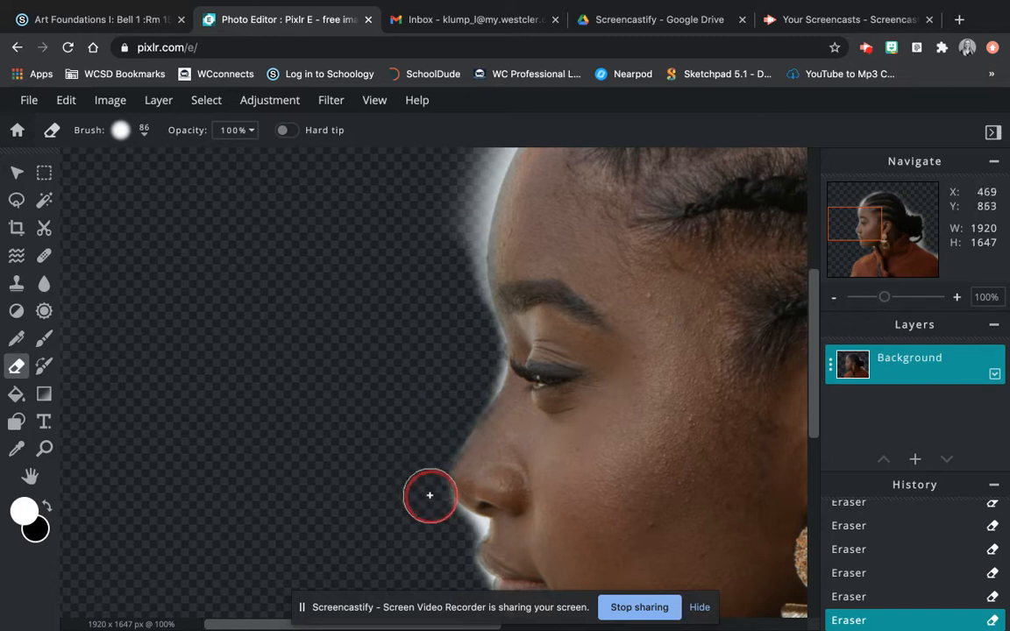
{"action": "left_click_drag", "start_coordinate": [816, 292], "coordinate": [816, 235]}
{"action": "mouse_move", "coordinate": [526, 224]}
{"action": "left_mouse_down"}
{"action": "mouse_move", "coordinate": [472, 343]}
{"action": "mouse_move", "coordinate": [462, 466]}
{"action": "left_mouse_up"}
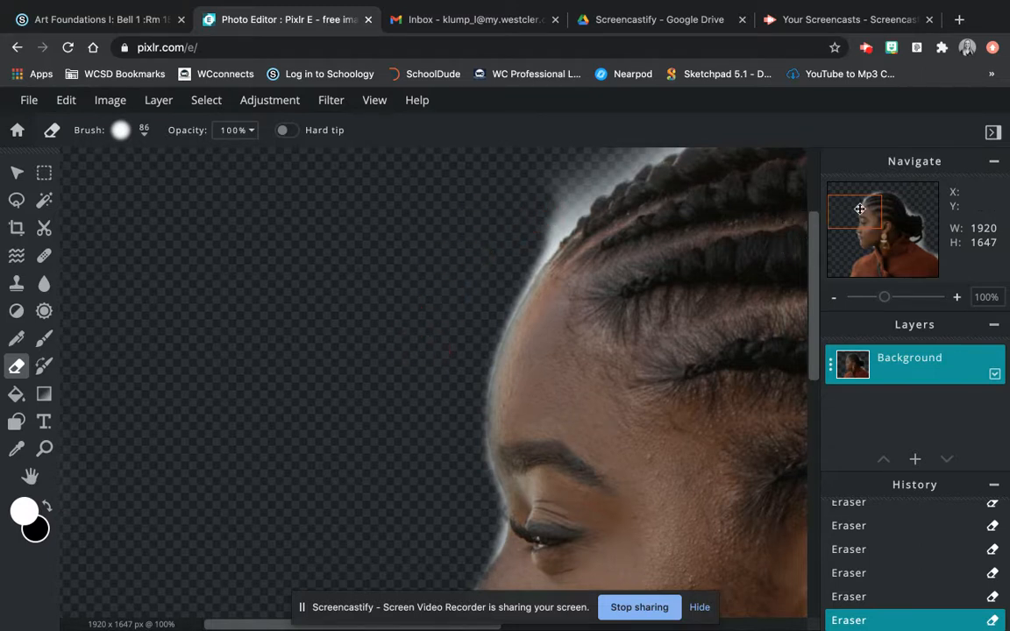
- Erase the light halo around the braids, hairline and hair bun
{"action": "left_click_drag", "start_coordinate": [860, 209], "coordinate": [871, 203]}
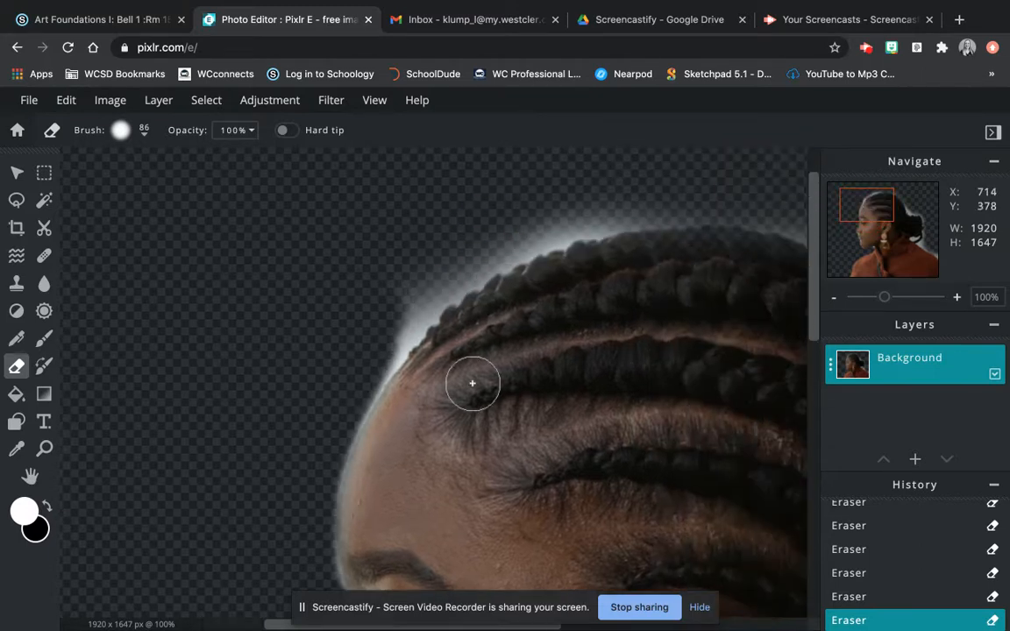
{"action": "mouse_move", "coordinate": [377, 351]}
{"action": "left_mouse_down"}
{"action": "mouse_move", "coordinate": [363, 356]}
{"action": "mouse_move", "coordinate": [490, 248]}
{"action": "mouse_move", "coordinate": [604, 211]}
{"action": "mouse_move", "coordinate": [671, 205]}
{"action": "left_mouse_up"}
{"action": "left_click_drag", "start_coordinate": [480, 197], "coordinate": [380, 286]}
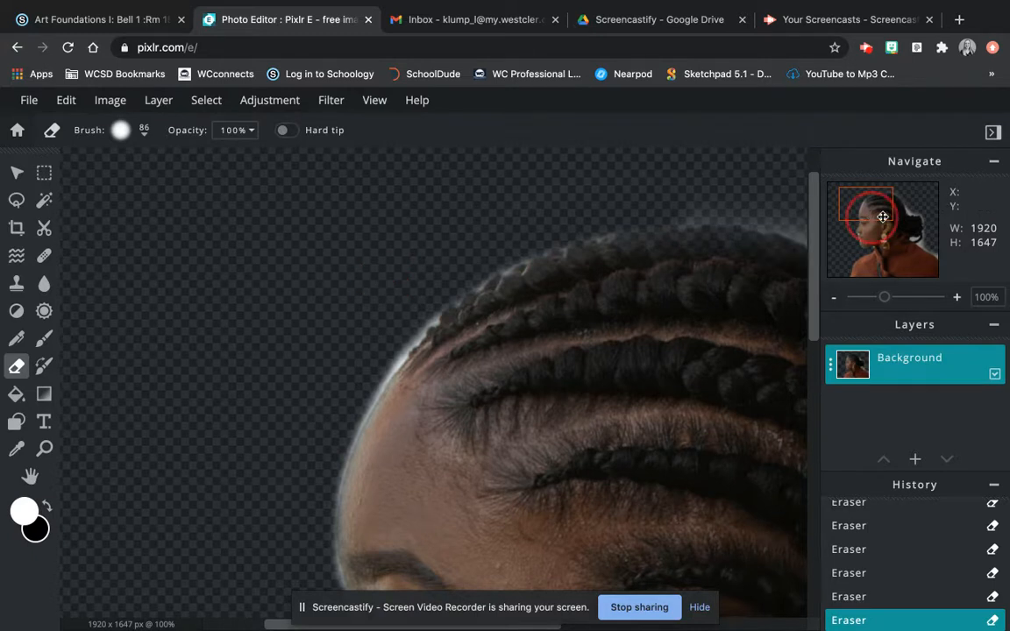
{"action": "left_click_drag", "start_coordinate": [882, 216], "coordinate": [895, 217]}
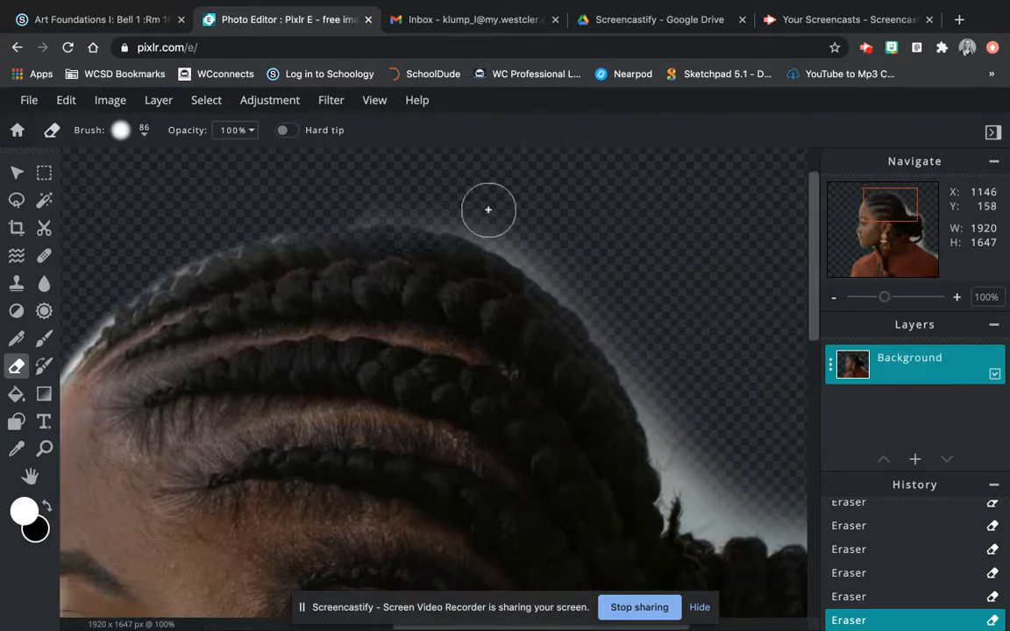
{"action": "mouse_move", "coordinate": [650, 370]}
{"action": "left_mouse_down"}
{"action": "mouse_move", "coordinate": [680, 474]}
{"action": "mouse_move", "coordinate": [708, 502]}
{"action": "mouse_move", "coordinate": [727, 488]}
{"action": "mouse_move", "coordinate": [706, 423]}
{"action": "left_mouse_up"}
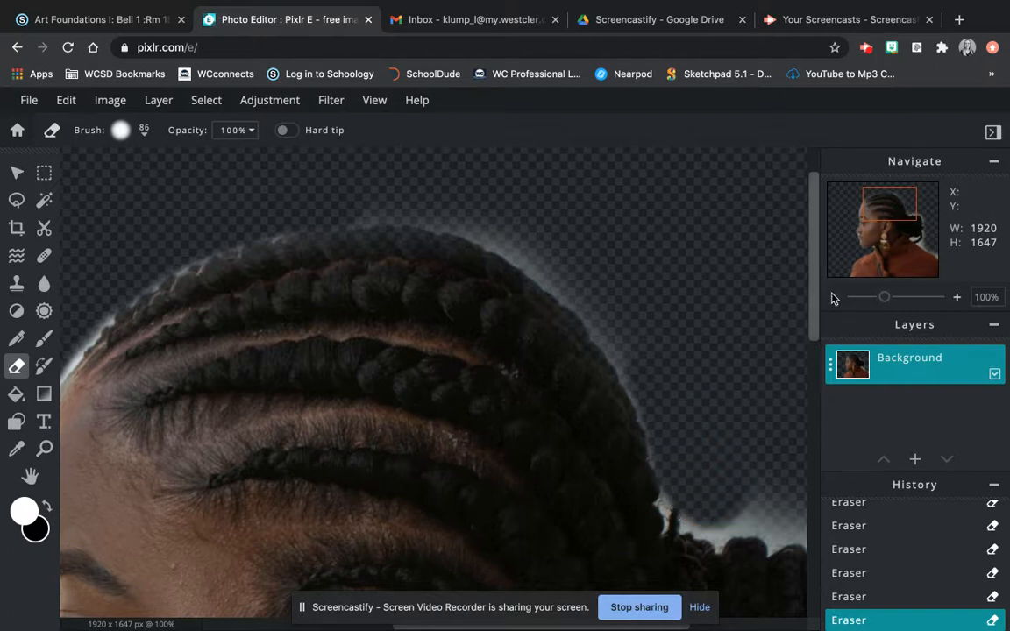
{"action": "left_click_drag", "start_coordinate": [890, 208], "coordinate": [912, 229]}
{"action": "mouse_move", "coordinate": [430, 193]}
{"action": "left_mouse_down"}
{"action": "mouse_move", "coordinate": [396, 209]}
{"action": "mouse_move", "coordinate": [420, 222]}
{"action": "mouse_move", "coordinate": [572, 237]}
{"action": "mouse_move", "coordinate": [605, 333]}
{"action": "left_mouse_up"}
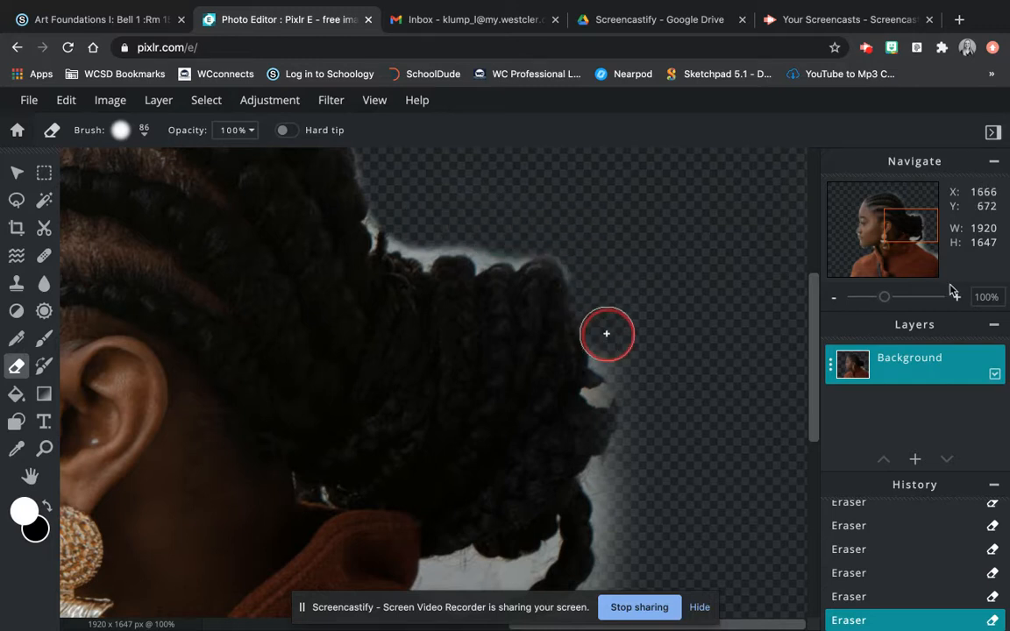
- Erase the halo between the hair and shoulder and along the shoulder edge
{"action": "left_click_drag", "start_coordinate": [919, 226], "coordinate": [918, 260]}
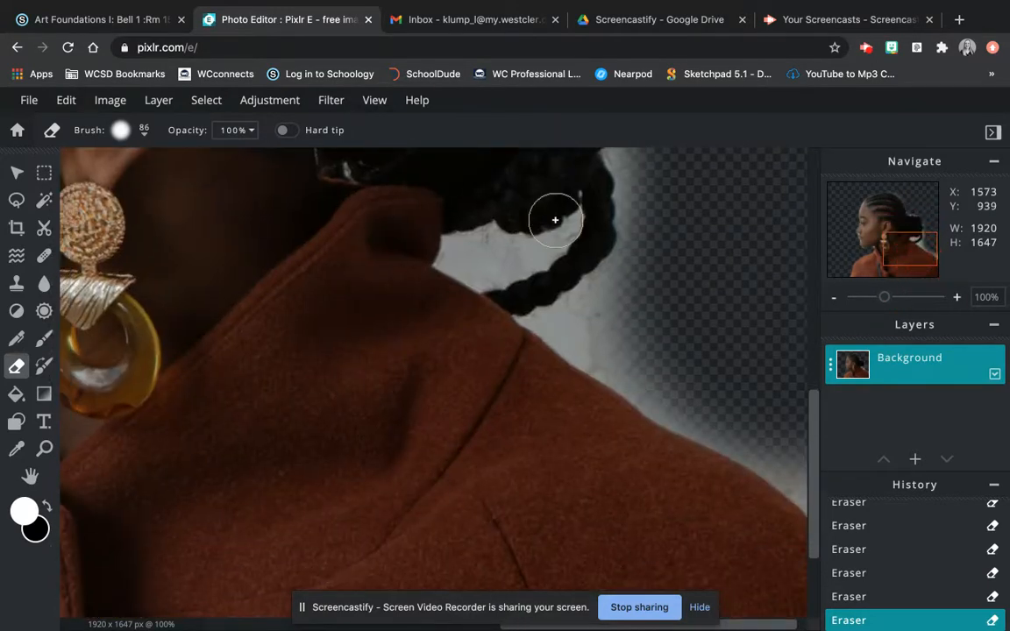
{"action": "mouse_move", "coordinate": [481, 253]}
{"action": "left_mouse_down"}
{"action": "mouse_move", "coordinate": [462, 257]}
{"action": "mouse_move", "coordinate": [547, 253]}
{"action": "mouse_move", "coordinate": [552, 238]}
{"action": "mouse_move", "coordinate": [508, 265]}
{"action": "left_mouse_up"}
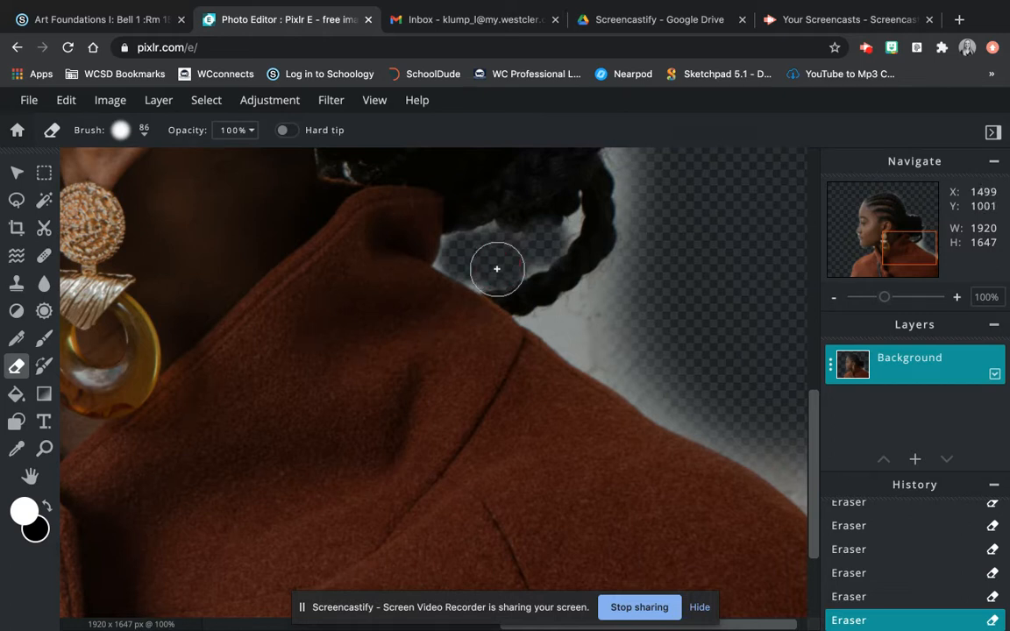
{"action": "mouse_move", "coordinate": [654, 311]}
{"action": "left_mouse_down"}
{"action": "mouse_move", "coordinate": [553, 326]}
{"action": "mouse_move", "coordinate": [638, 374]}
{"action": "mouse_move", "coordinate": [647, 331]}
{"action": "left_mouse_up"}
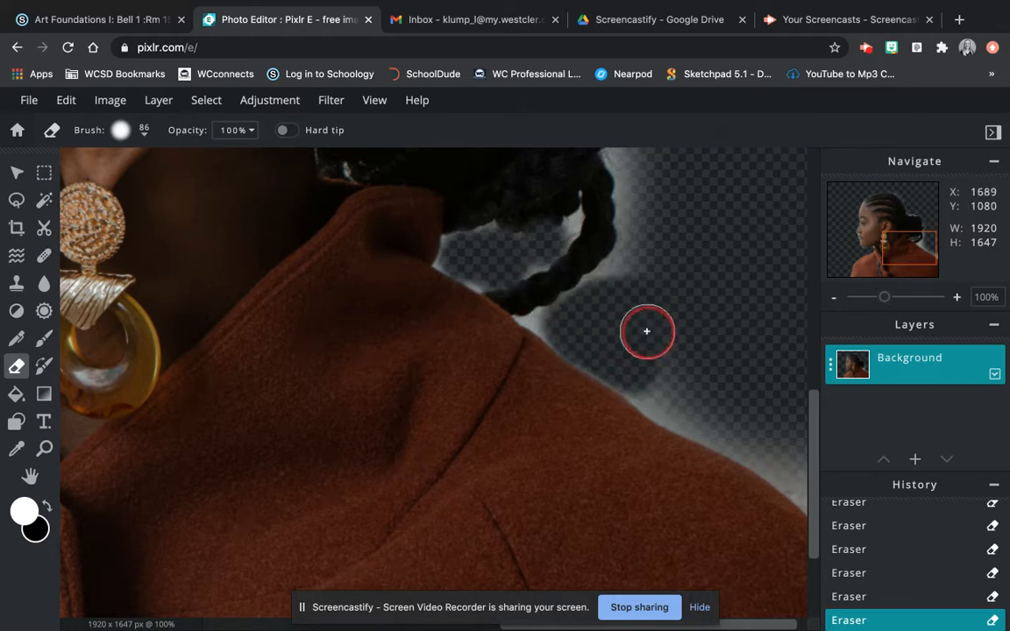
{"action": "left_click_drag", "start_coordinate": [814, 403], "coordinate": [811, 378]}
{"action": "left_click_drag", "start_coordinate": [642, 239], "coordinate": [624, 351]}
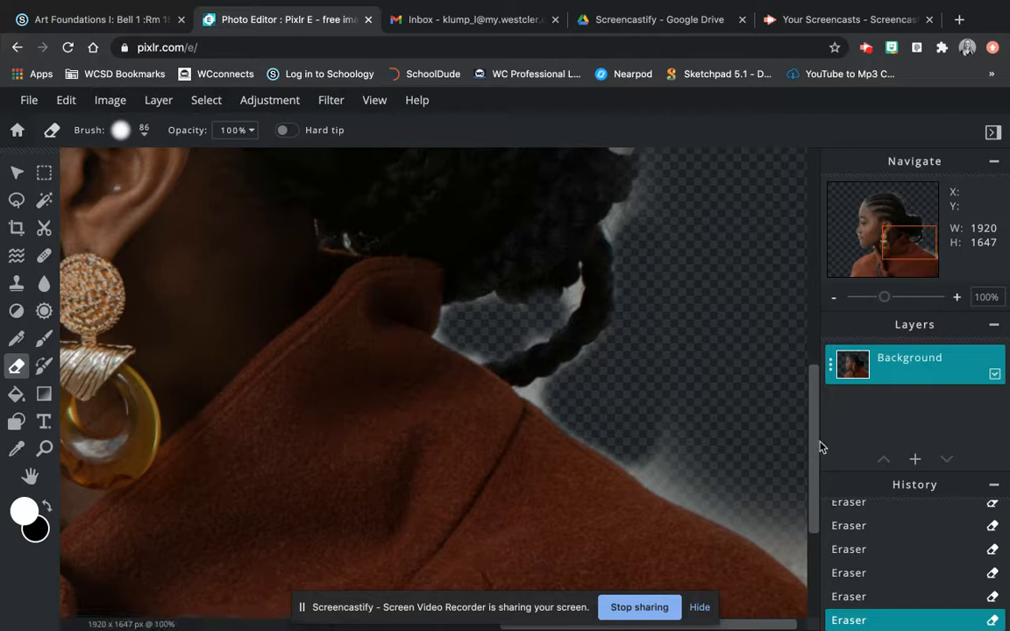
{"action": "left_click_drag", "start_coordinate": [817, 447], "coordinate": [815, 487]}
{"action": "mouse_move", "coordinate": [671, 282]}
{"action": "left_mouse_down"}
{"action": "mouse_move", "coordinate": [692, 337]}
{"action": "mouse_move", "coordinate": [684, 356]}
{"action": "mouse_move", "coordinate": [647, 332]}
{"action": "mouse_move", "coordinate": [749, 397]}
{"action": "mouse_move", "coordinate": [809, 462]}
{"action": "left_mouse_up"}
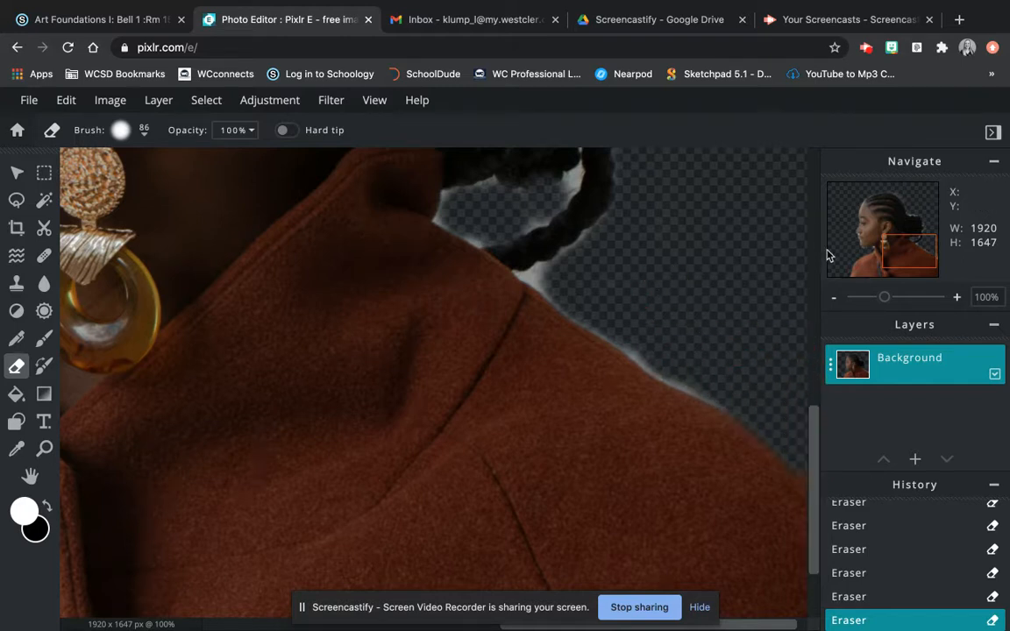
- Zoom out to 30% so the whole cut-out portrait is visible
{"action": "left_click", "coordinate": [834, 298]}
{"action": "left_click", "coordinate": [834, 298]}
{"action": "left_click", "coordinate": [834, 298]}
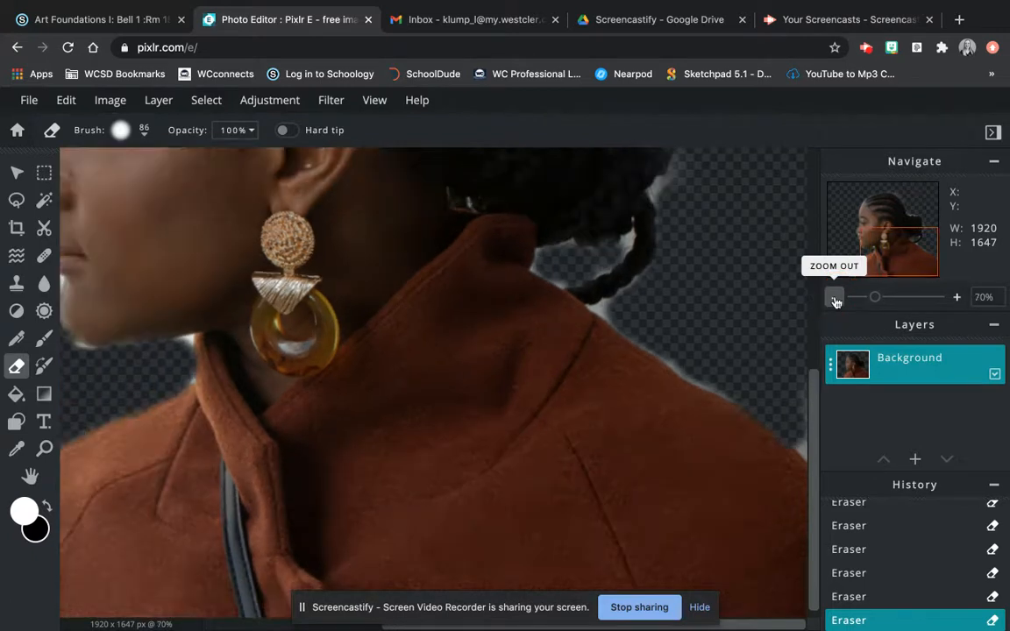
{"action": "left_click", "coordinate": [834, 298]}
{"action": "left_click", "coordinate": [833, 298]}
{"action": "left_click", "coordinate": [833, 298]}
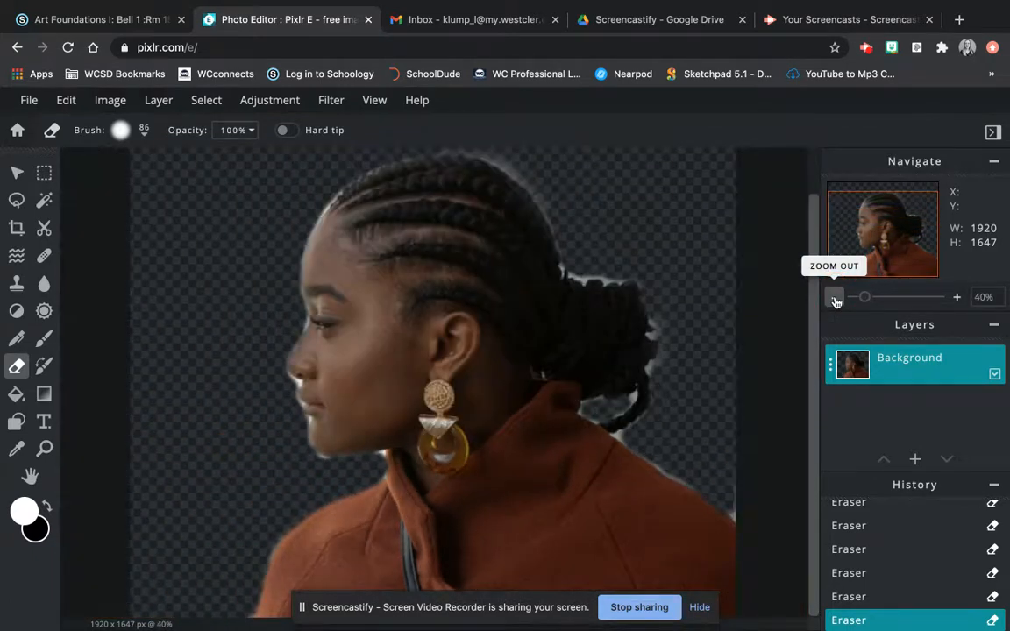
{"action": "left_click", "coordinate": [833, 298]}
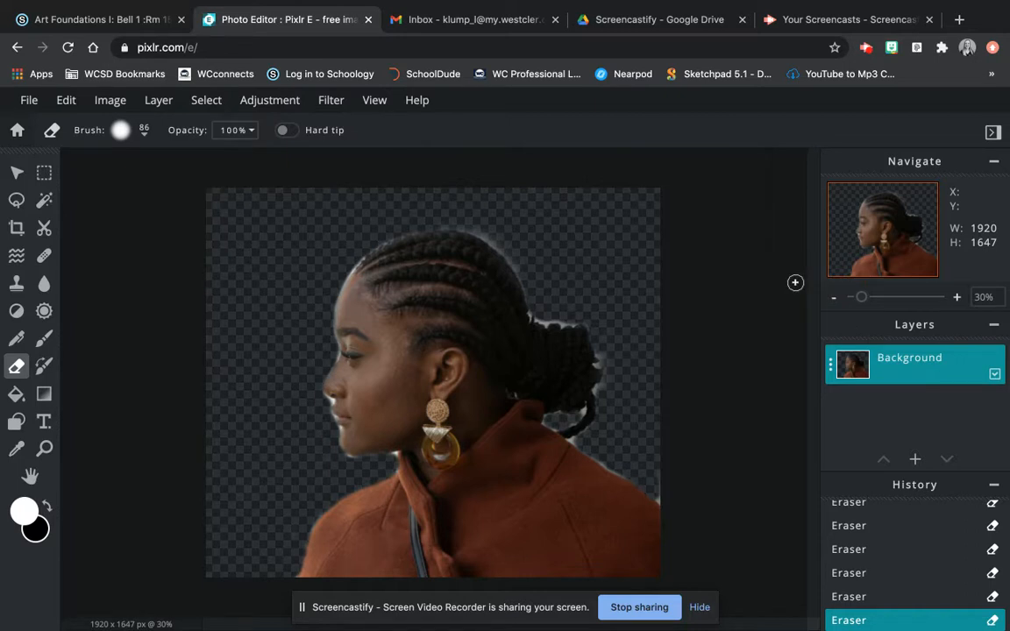
- Add a new empty layer and fill it with white
{"action": "left_click", "coordinate": [917, 459]}
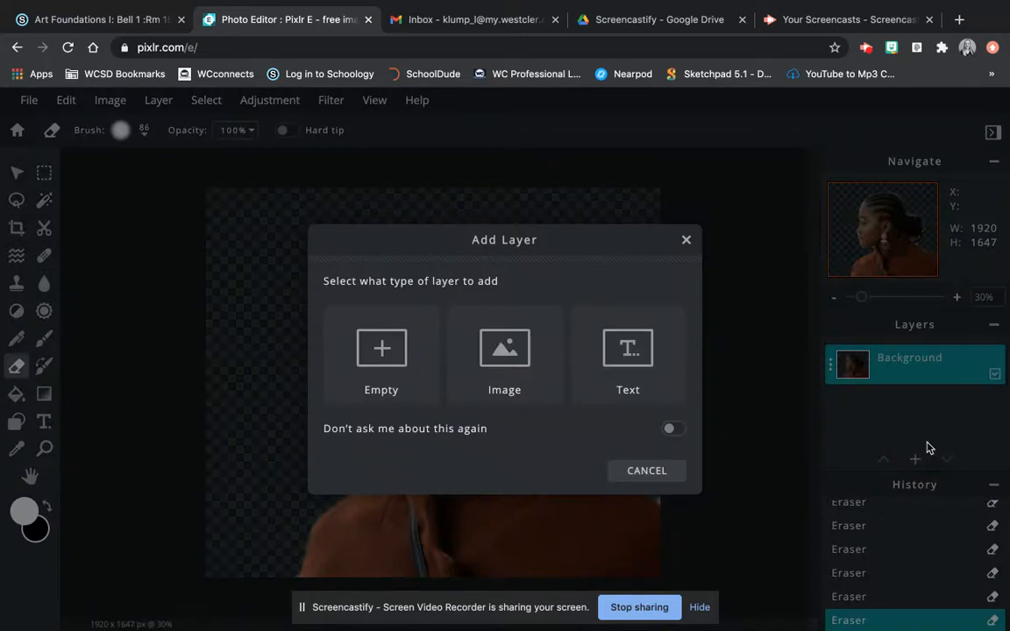
{"action": "left_click", "coordinate": [393, 373]}
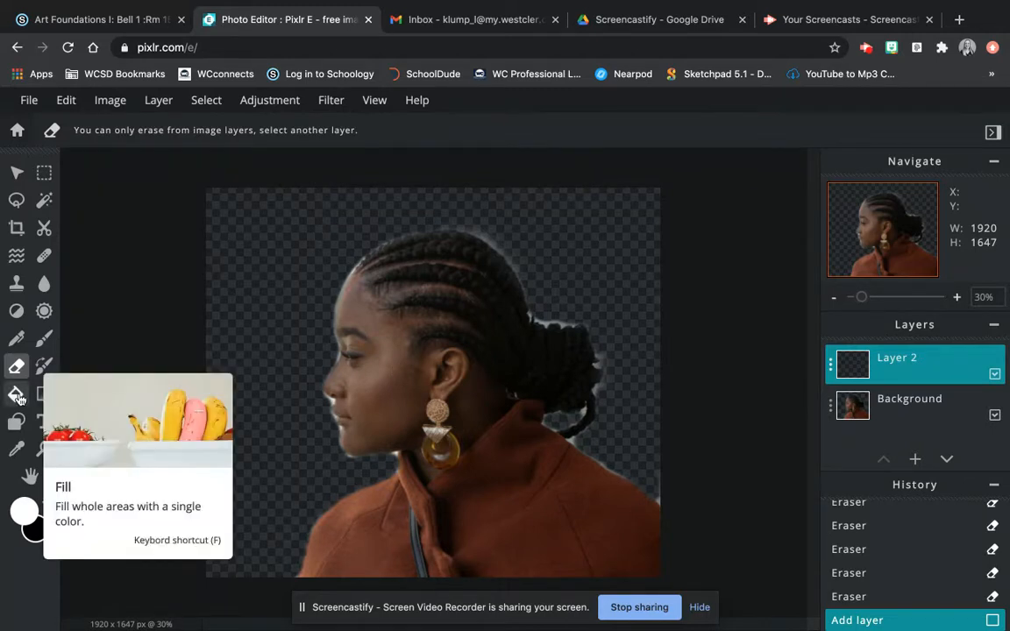
{"action": "left_click", "coordinate": [17, 396]}
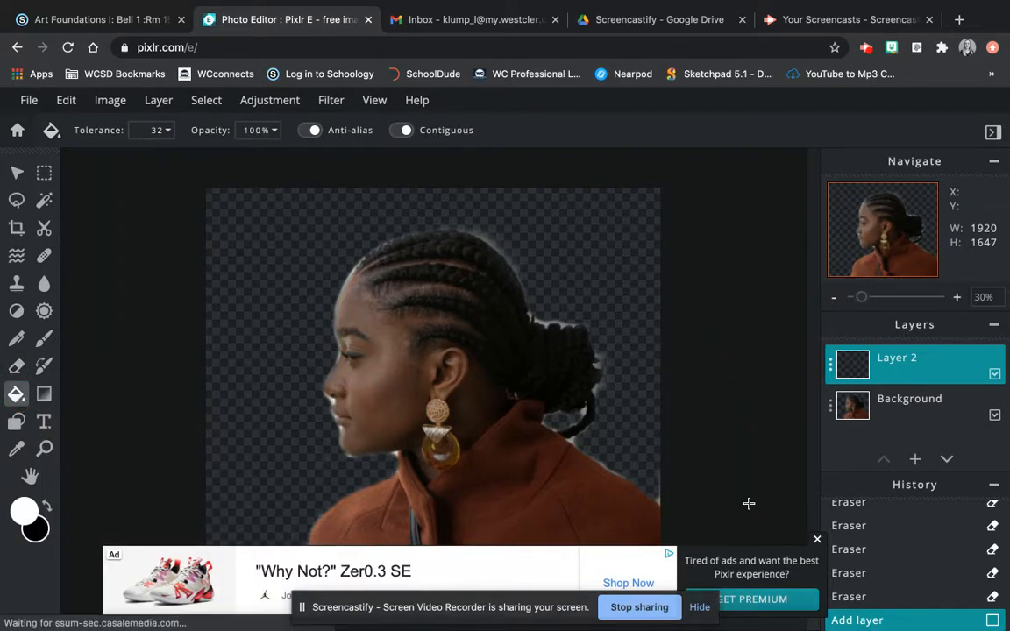
{"action": "left_click", "coordinate": [814, 541]}
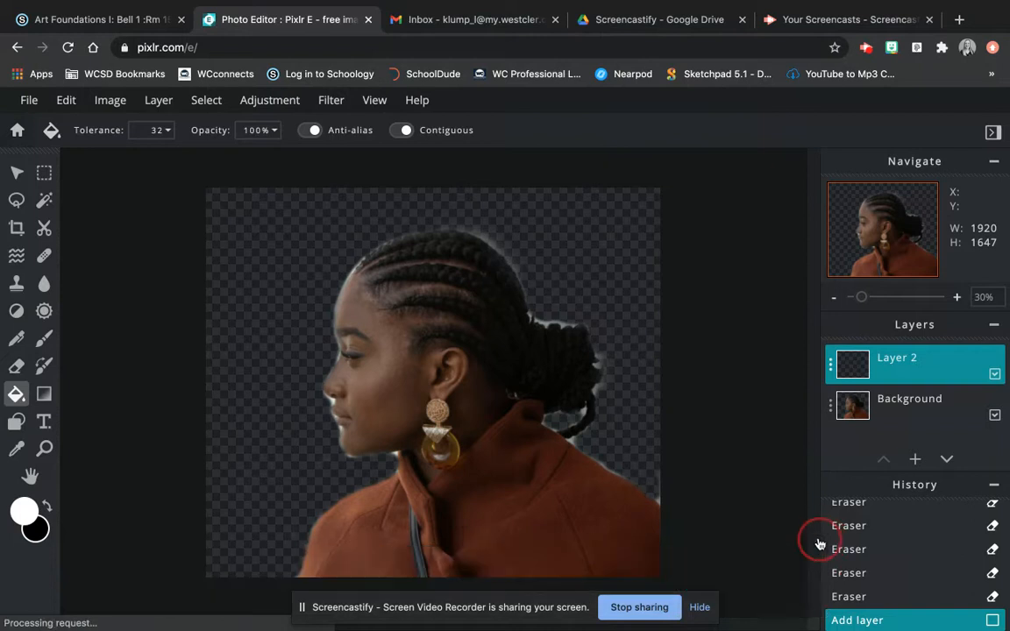
{"action": "left_click", "coordinate": [249, 272]}
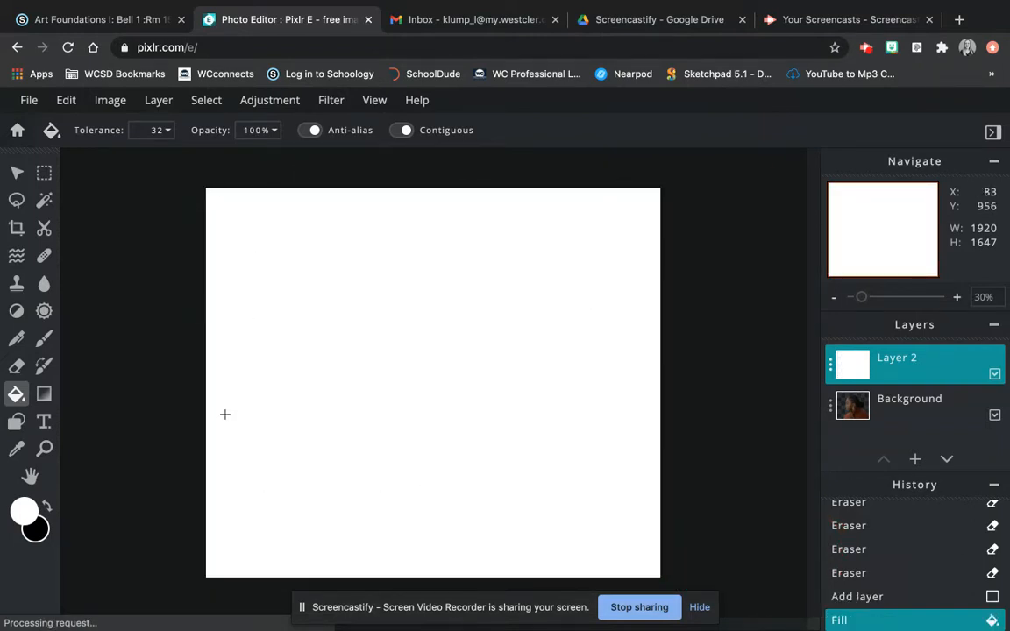
- Move the portrait layer above the white layer and erase a stray patch
{"action": "left_click", "coordinate": [908, 404]}
{"action": "left_click_drag", "start_coordinate": [907, 404], "coordinate": [908, 358]}
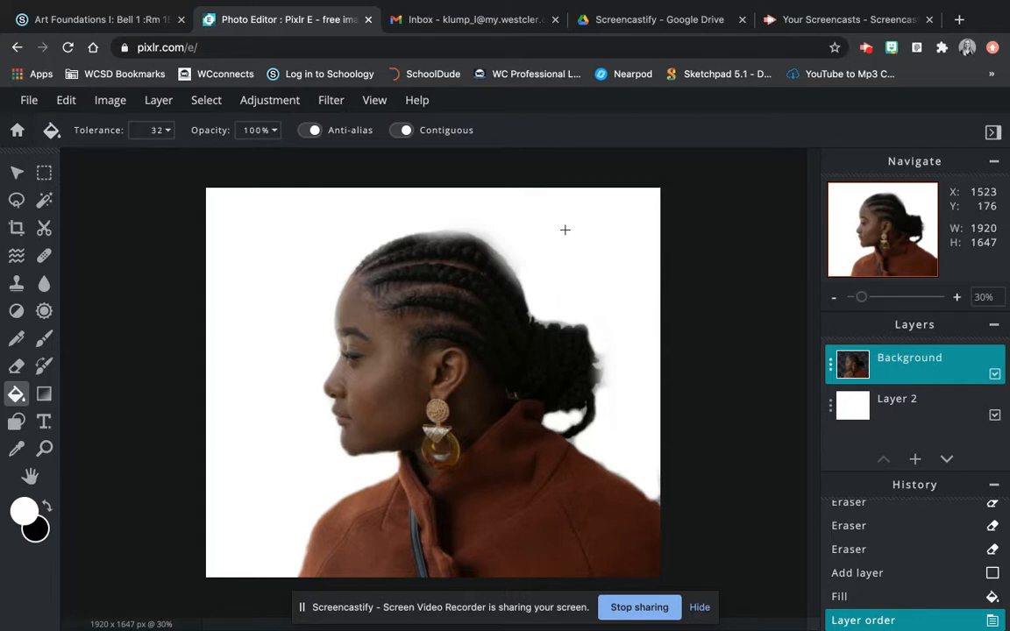
{"action": "left_click", "coordinate": [89, 346]}
{"action": "left_click", "coordinate": [15, 367]}
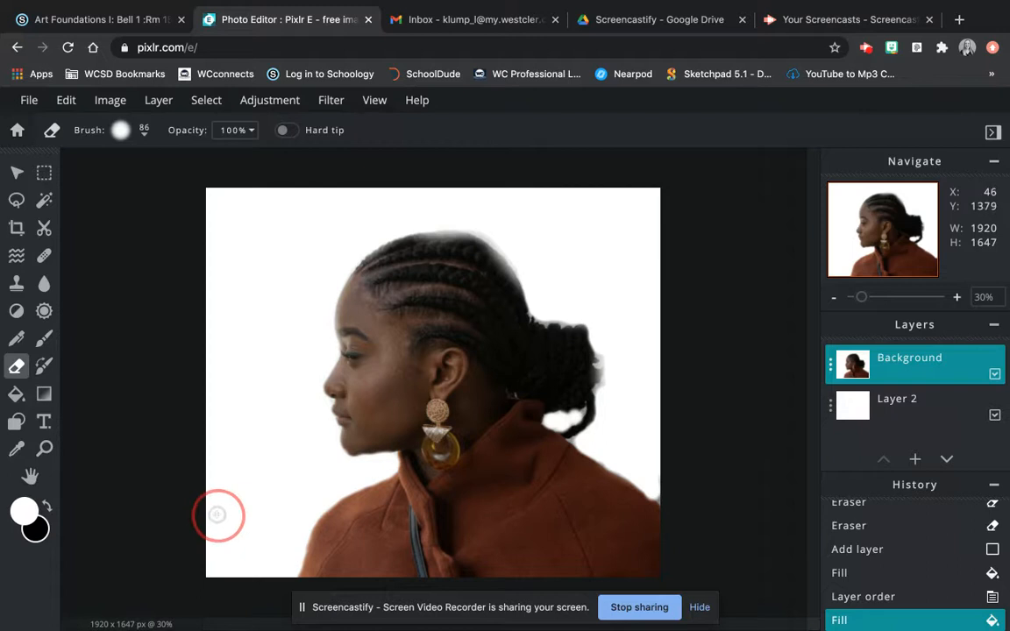
{"action": "left_click", "coordinate": [236, 255]}
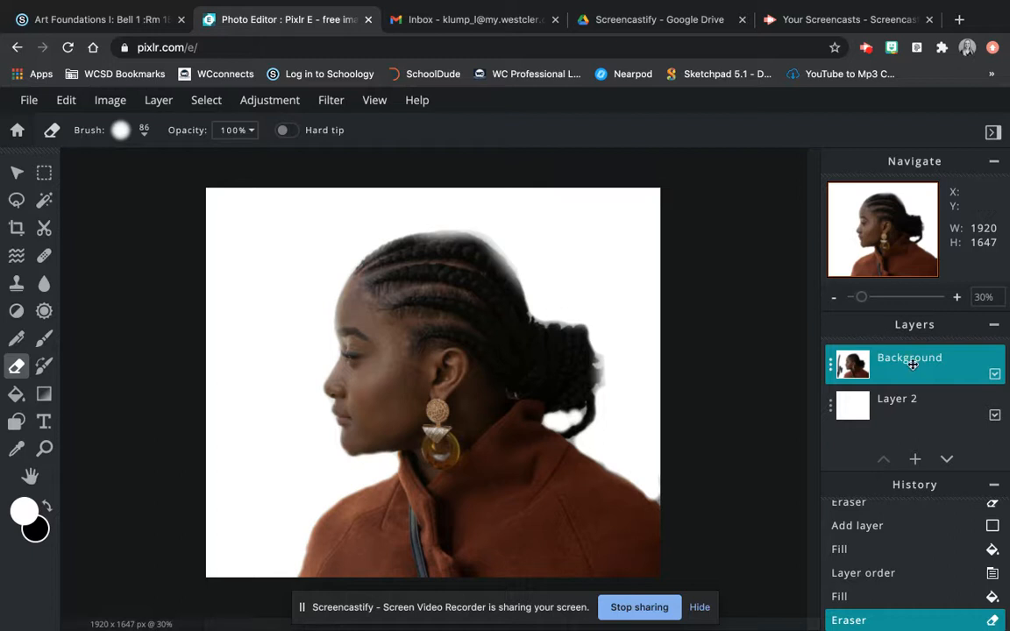
- Add the pawel-nolbert neon city photo from Double Exposure as a new image layer
{"action": "left_click", "coordinate": [914, 459]}
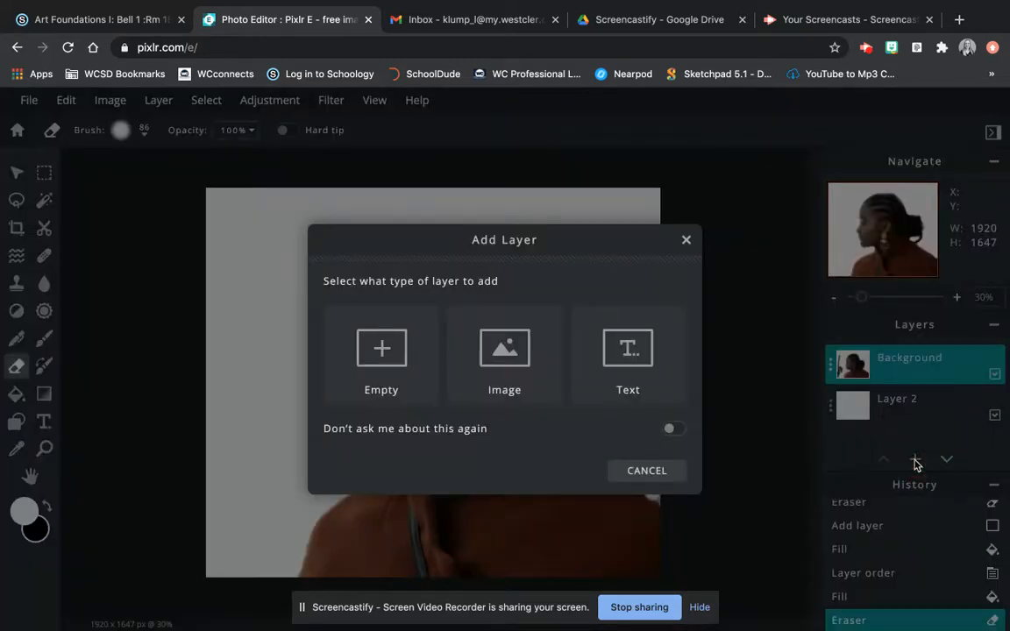
{"action": "left_click", "coordinate": [502, 373]}
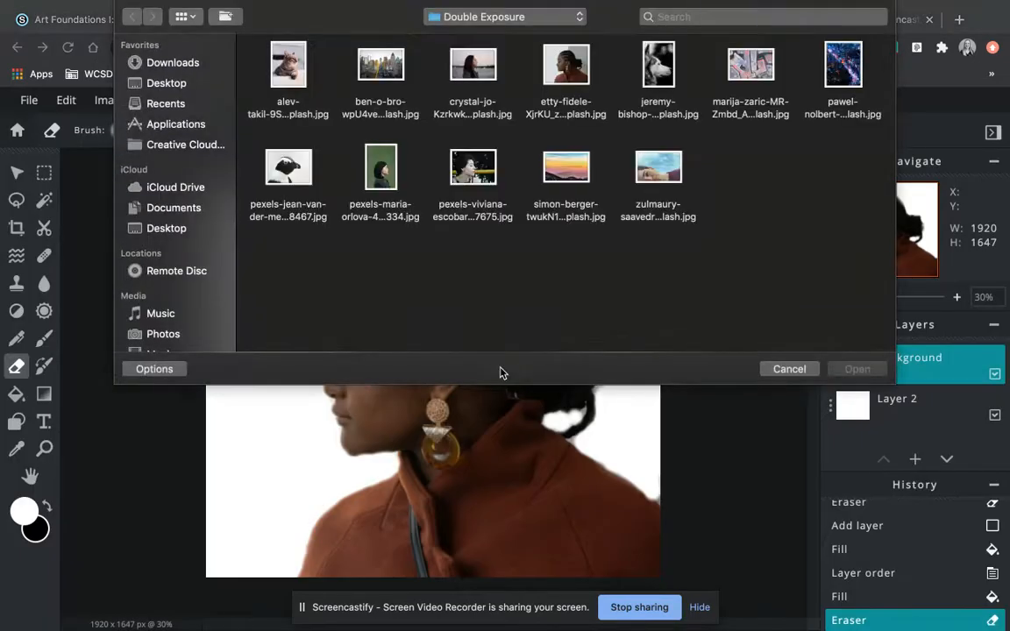
{"action": "left_click", "coordinate": [850, 69]}
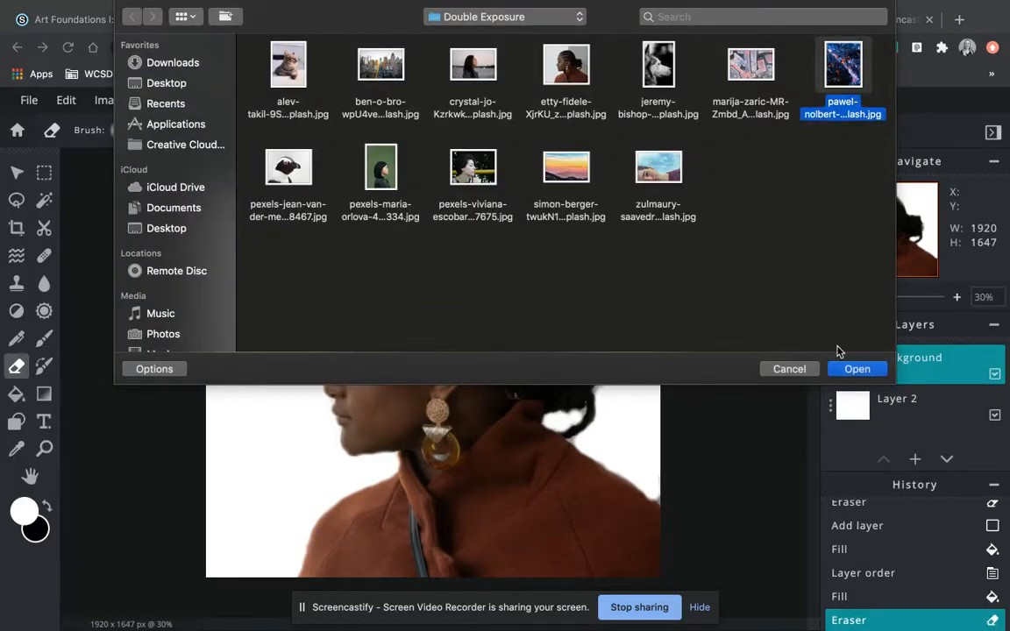
{"action": "left_click", "coordinate": [855, 370]}
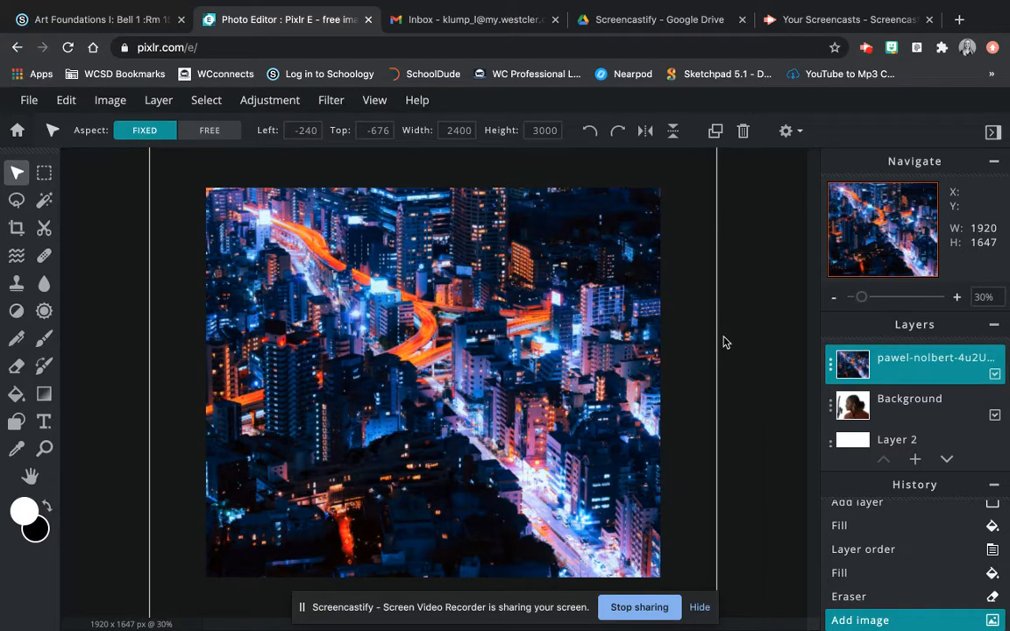
- Set the city layer's blend mode to Overlay with transparency 92
{"action": "left_click", "coordinate": [832, 372]}
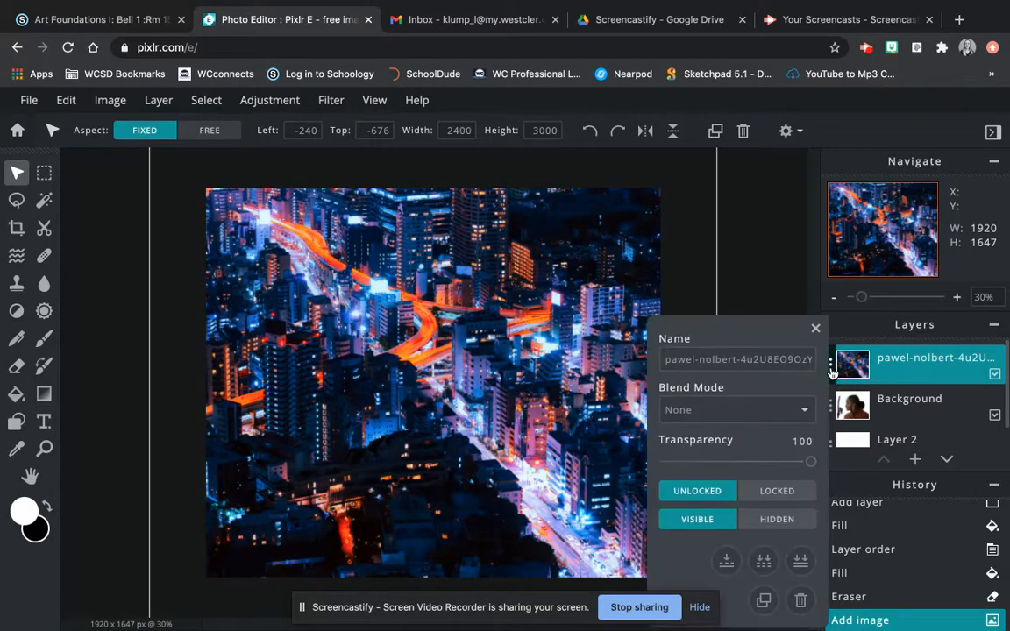
{"action": "left_click", "coordinate": [766, 413]}
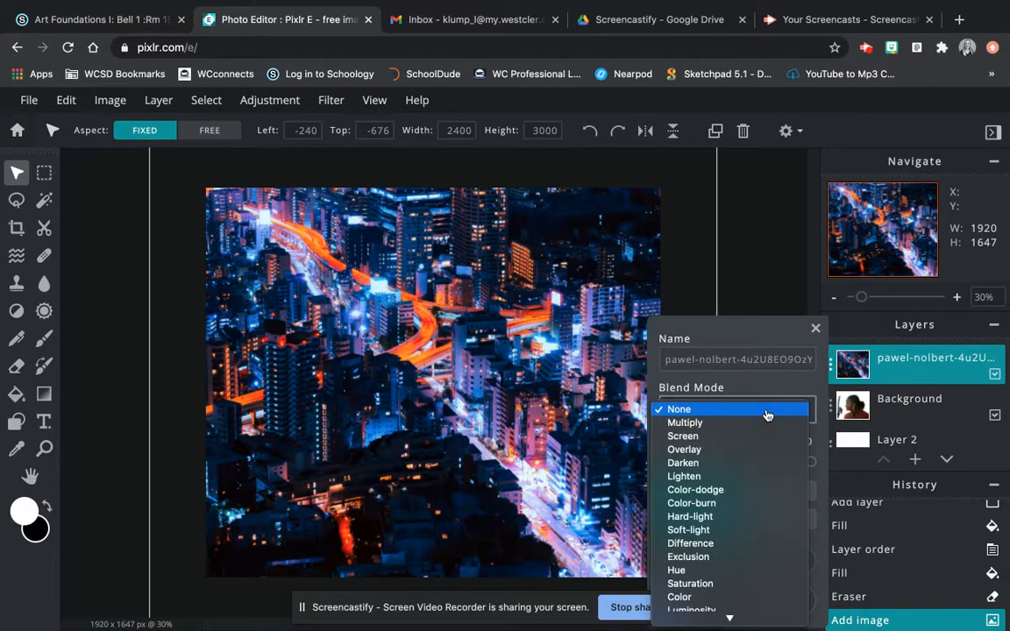
{"action": "left_click", "coordinate": [711, 450]}
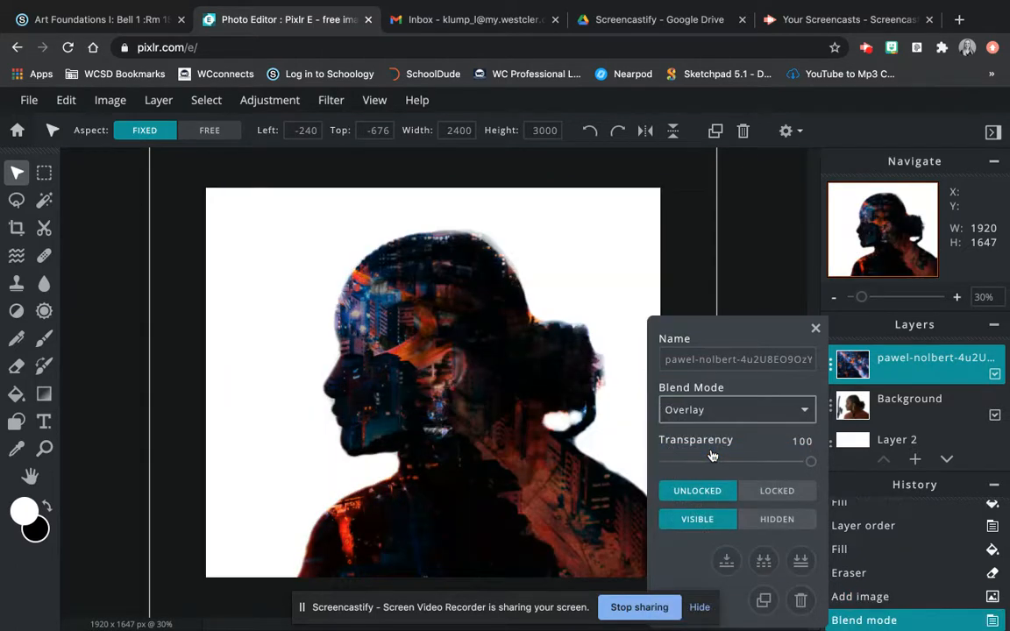
{"action": "mouse_move", "coordinate": [809, 461]}
{"action": "left_mouse_down"}
{"action": "mouse_move", "coordinate": [713, 465]}
{"action": "mouse_move", "coordinate": [763, 471]}
{"action": "mouse_move", "coordinate": [685, 462]}
{"action": "mouse_move", "coordinate": [799, 465]}
{"action": "left_mouse_up"}
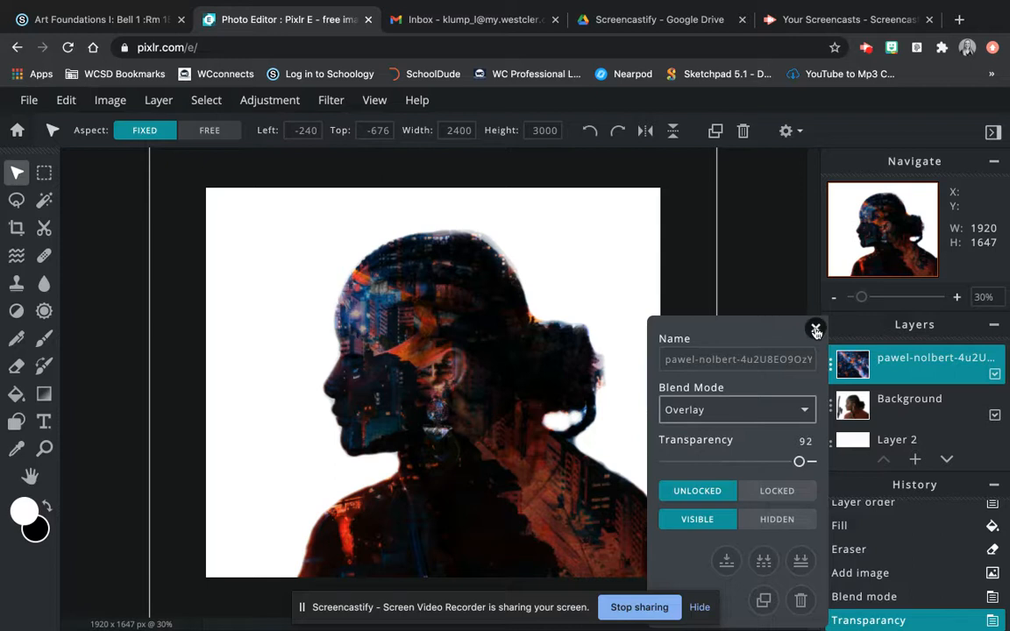
{"action": "left_click", "coordinate": [815, 329]}
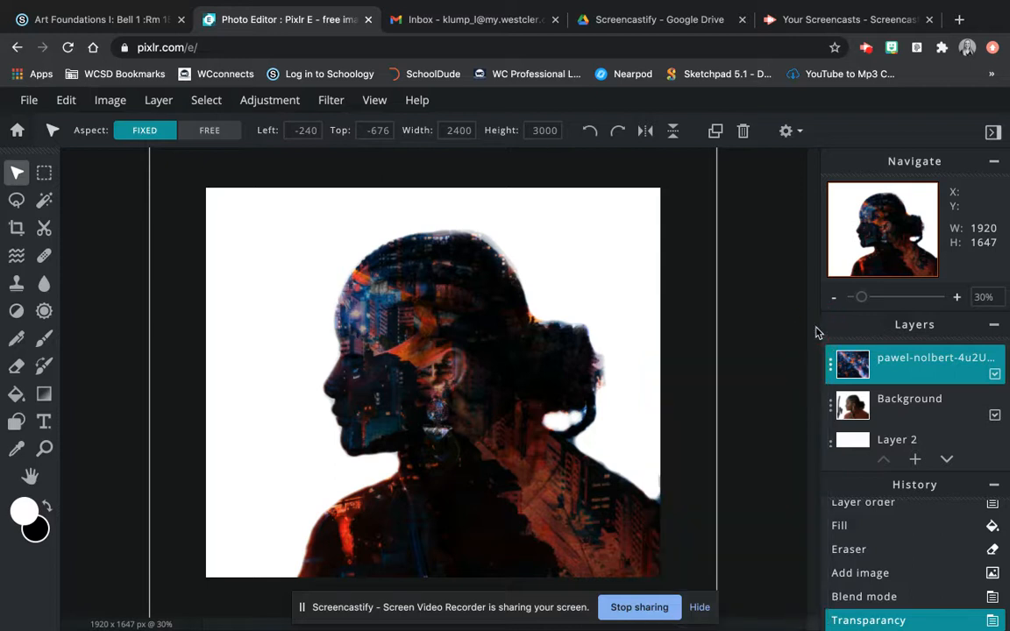
{"action": "left_click", "coordinate": [887, 414]}
- Set the portrait layer's transparency to 54 and shift the city photo within the silhouette
{"action": "left_click", "coordinate": [831, 409]}
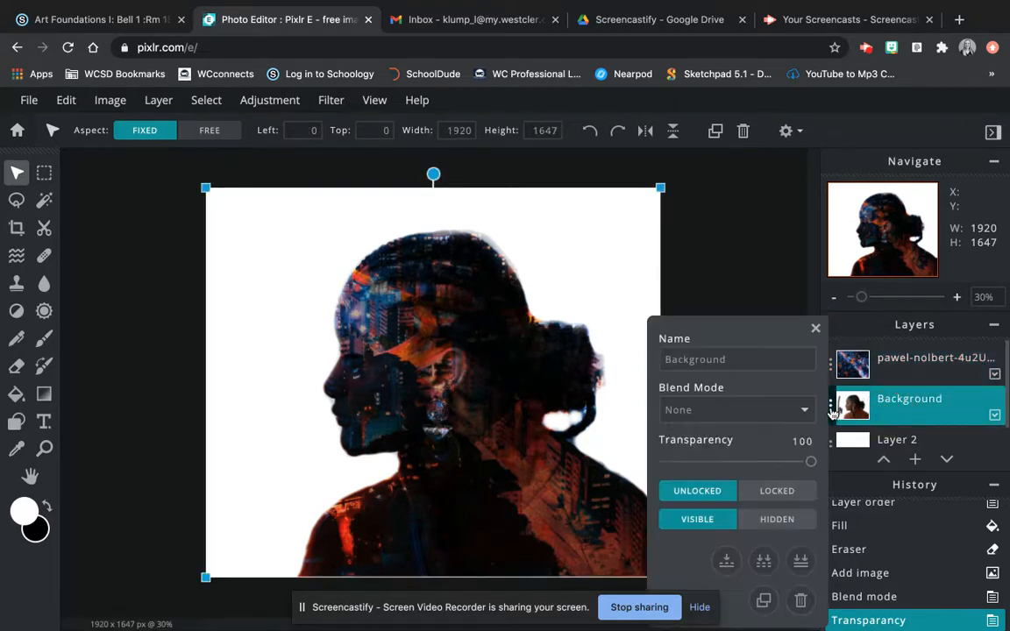
{"action": "left_click_drag", "start_coordinate": [809, 461], "coordinate": [745, 471]}
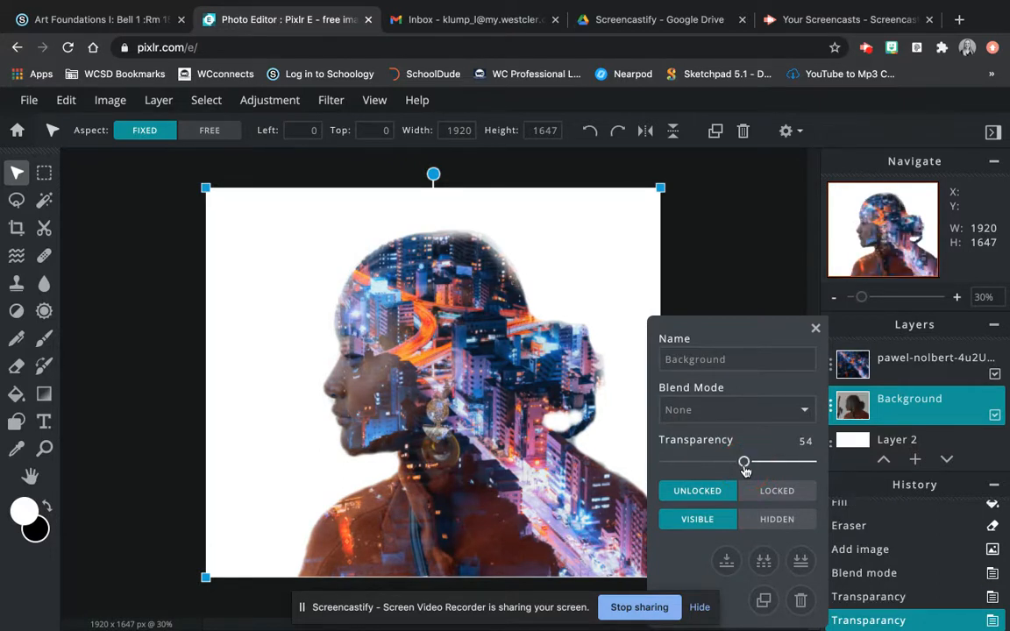
{"action": "left_click", "coordinate": [814, 330]}
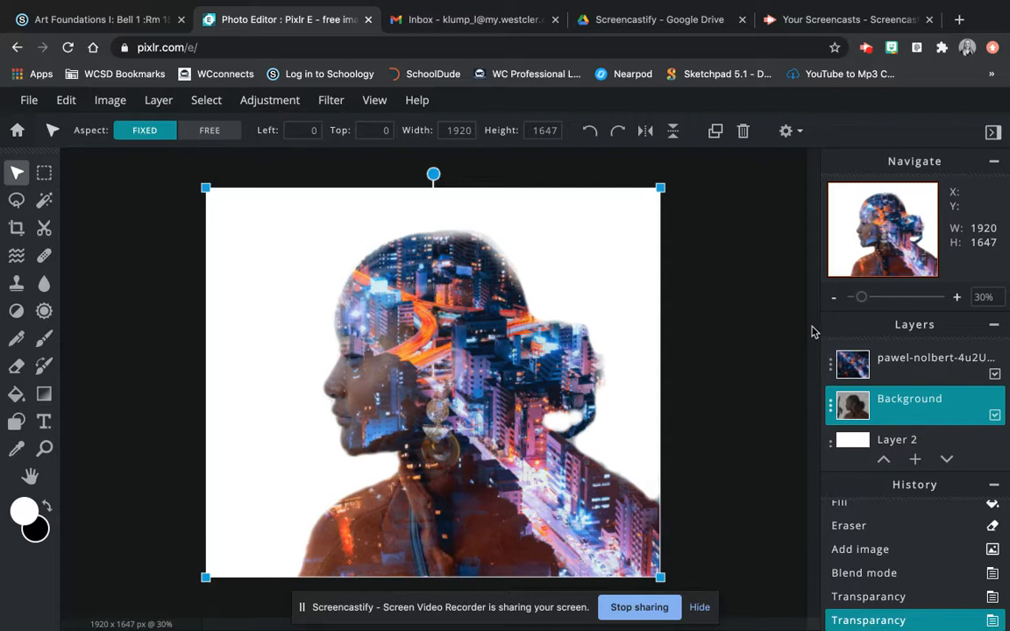
{"action": "mouse_move", "coordinate": [513, 402]}
{"action": "left_mouse_down"}
{"action": "mouse_move", "coordinate": [515, 426]}
{"action": "mouse_move", "coordinate": [508, 405]}
{"action": "mouse_move", "coordinate": [501, 416]}
{"action": "mouse_move", "coordinate": [522, 442]}
{"action": "mouse_move", "coordinate": [561, 446]}
{"action": "left_mouse_up"}
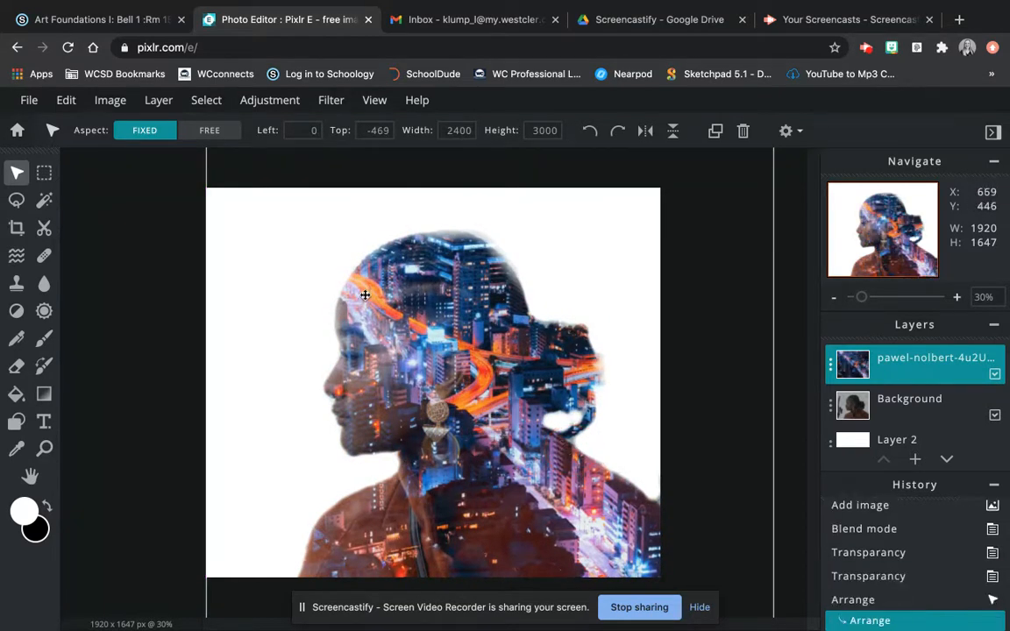
- Nudge the city photo down and right to Left 0, Top -416, then deselect it
{"action": "left_click_drag", "start_coordinate": [471, 441], "coordinate": [491, 434]}
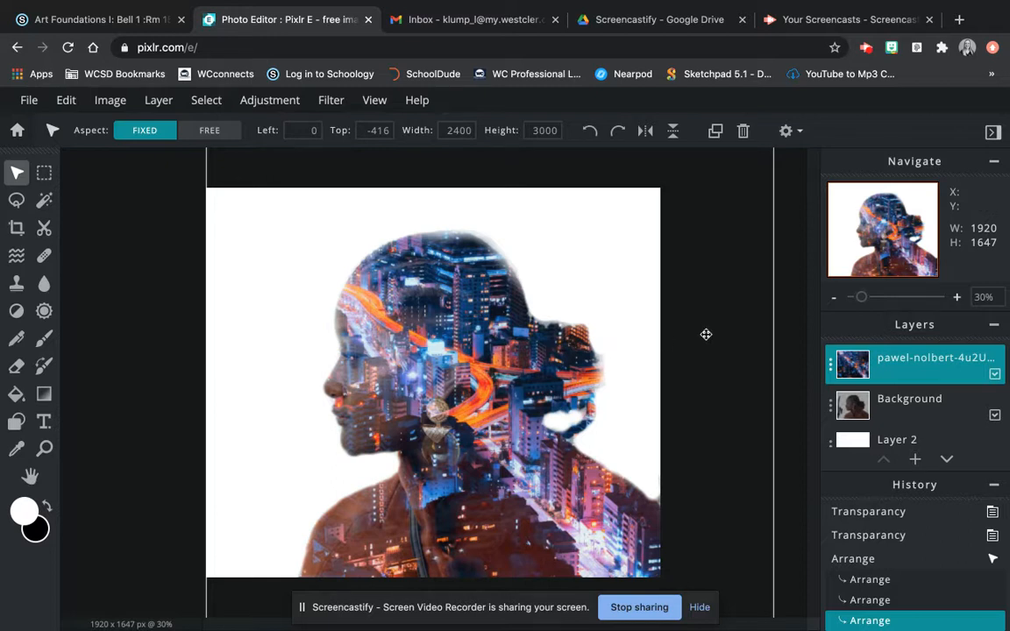
{"action": "left_click", "coordinate": [783, 315]}
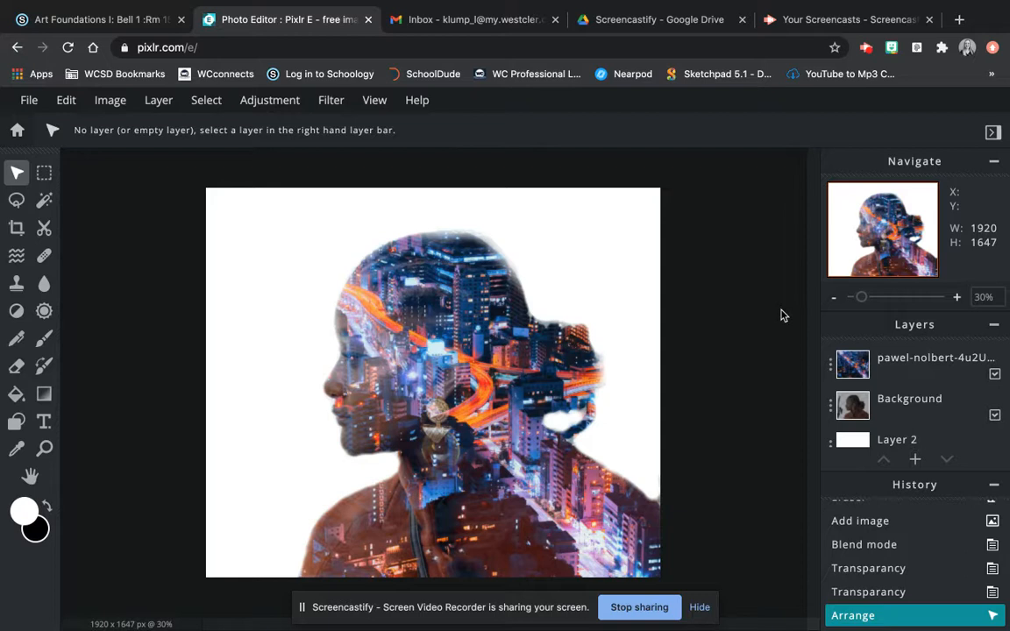
- Add an empty Layer 4 and fill it with lavender #AD6FF4 using the Fill bucket
{"action": "left_click", "coordinate": [914, 461]}
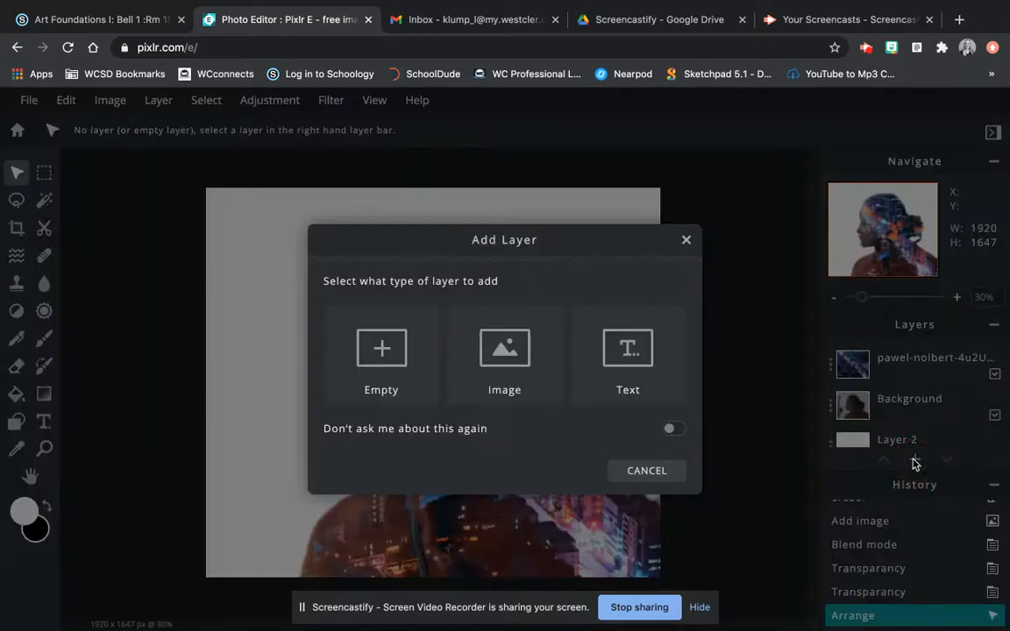
{"action": "left_click", "coordinate": [382, 360]}
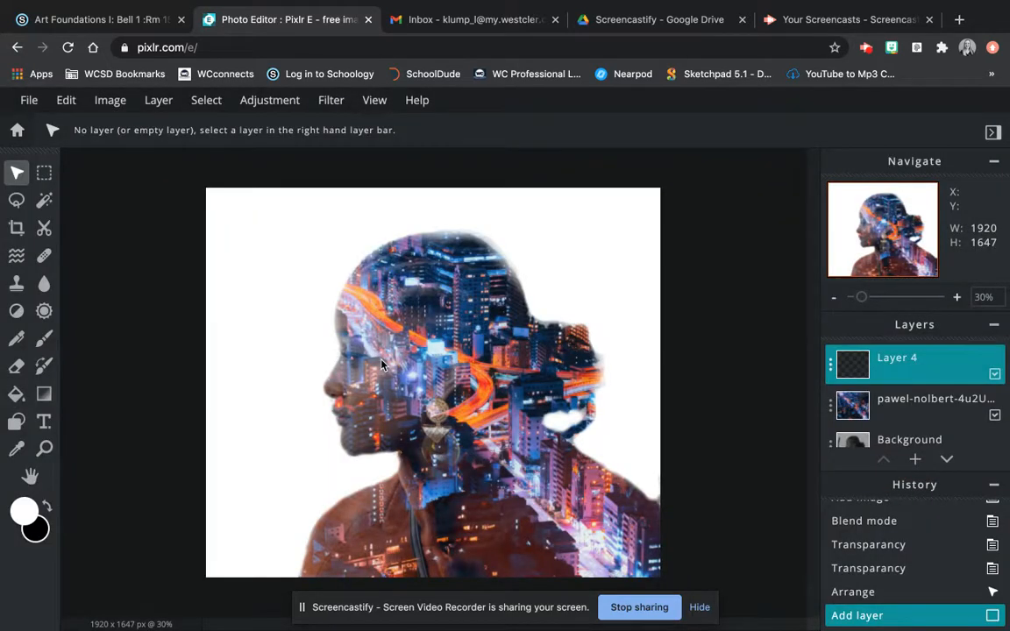
{"action": "left_click", "coordinate": [15, 397]}
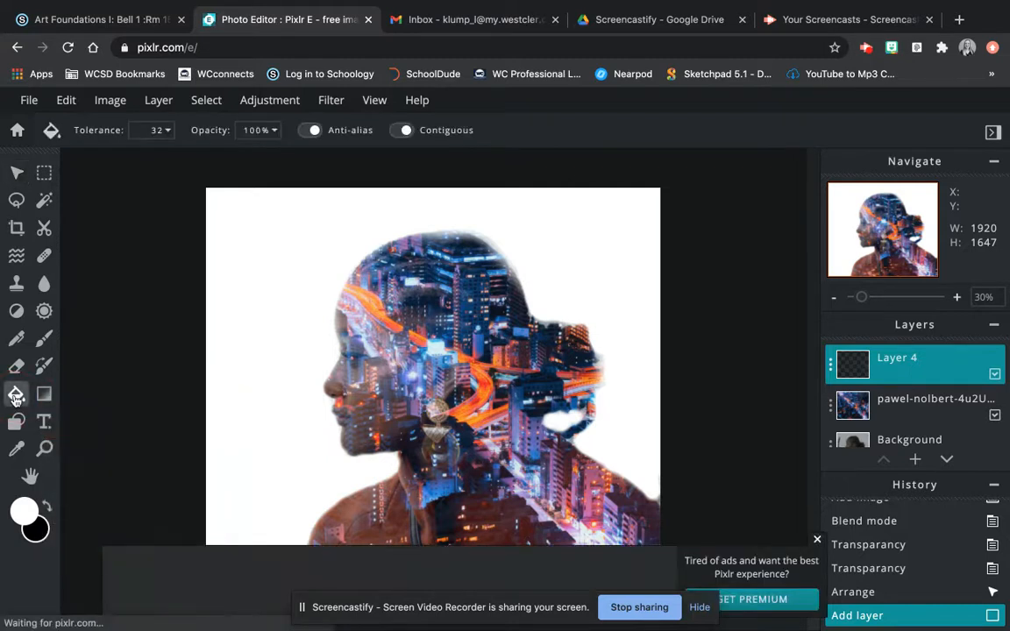
{"action": "left_click", "coordinate": [24, 509]}
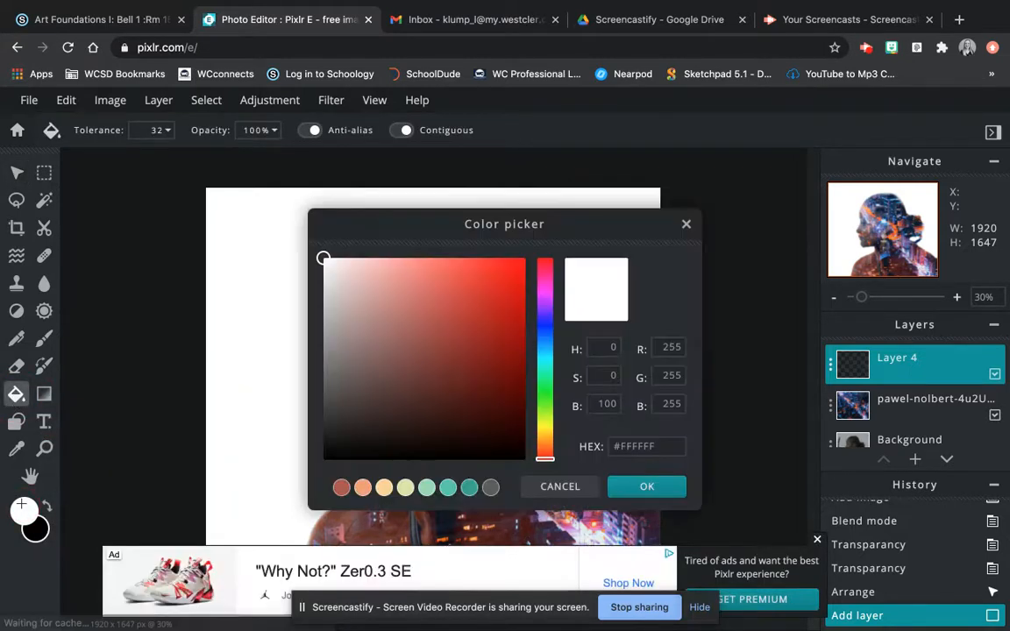
{"action": "left_click", "coordinate": [545, 313]}
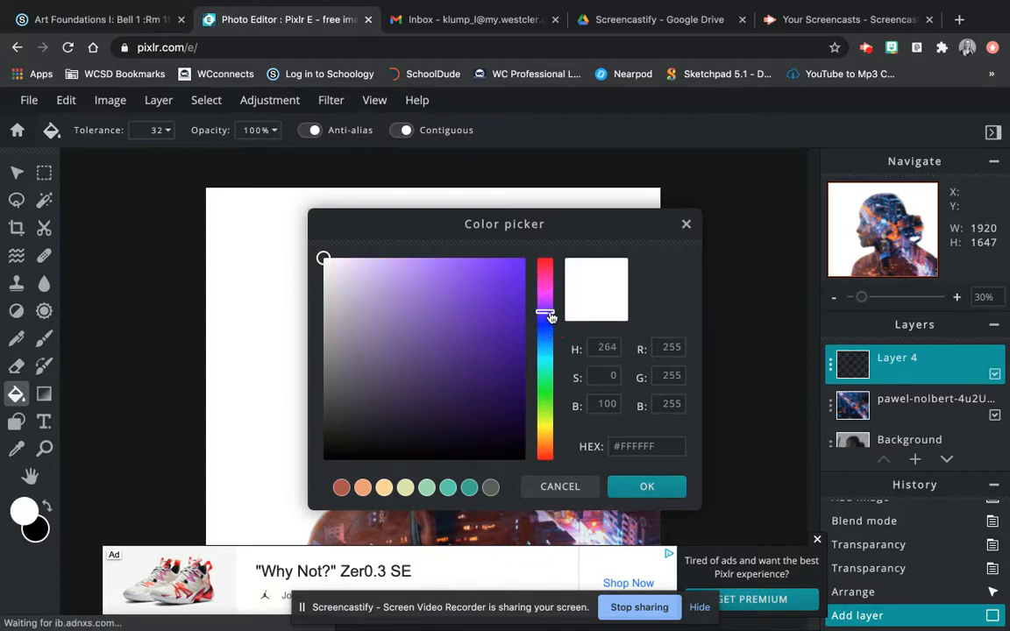
{"action": "left_click", "coordinate": [548, 311]}
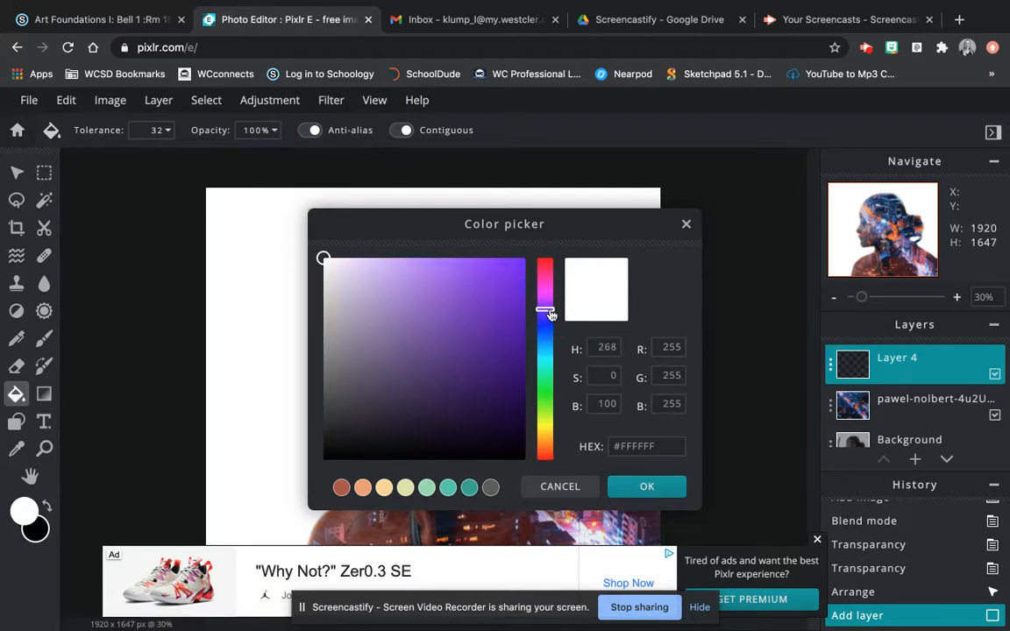
{"action": "left_click", "coordinate": [431, 282]}
{"action": "left_click", "coordinate": [433, 266]}
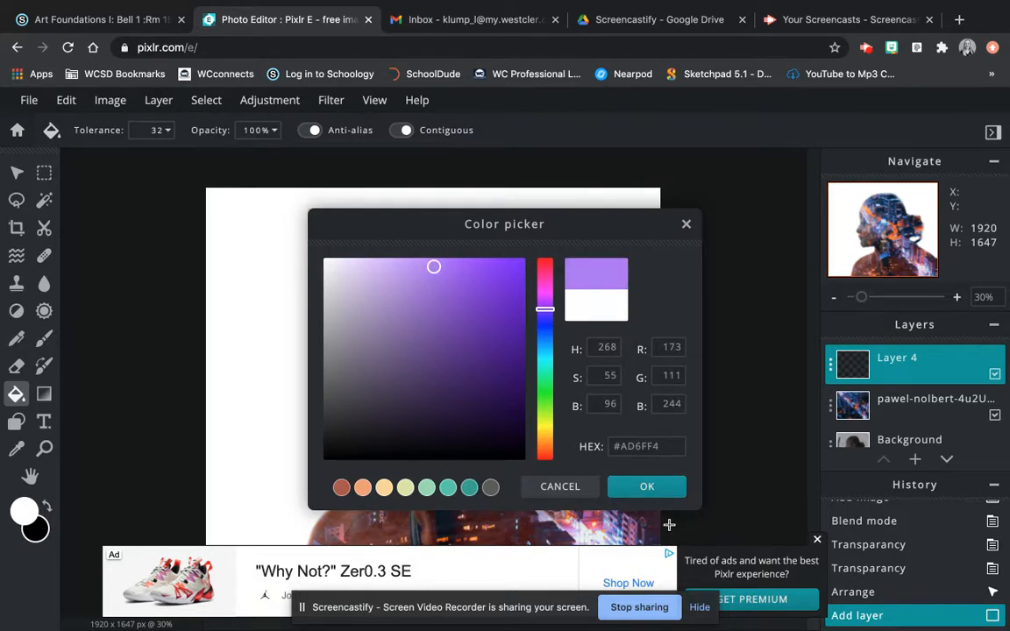
{"action": "left_click", "coordinate": [648, 486]}
{"action": "left_click", "coordinate": [817, 540]}
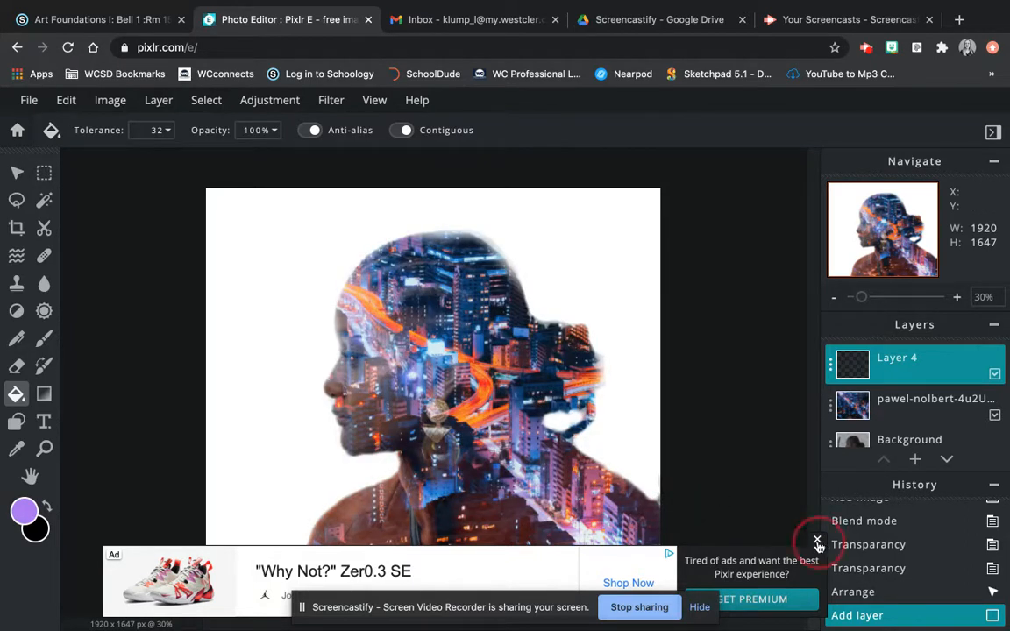
{"action": "left_click", "coordinate": [552, 252]}
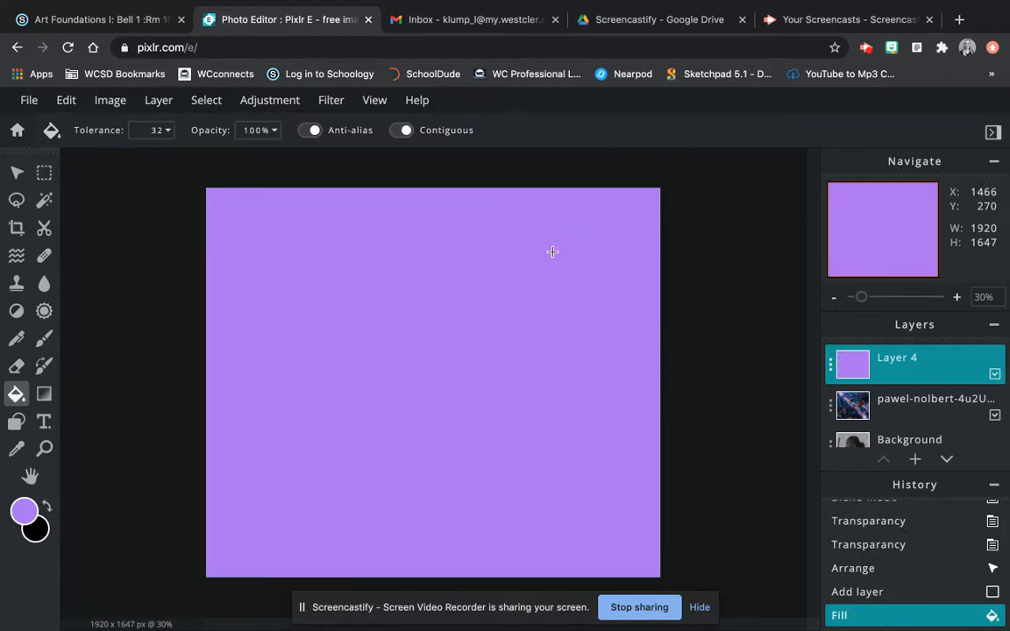
- Lower Layer 4's transparency and preview the Multiply, Screen, Overlay, Darken and Lighten blend modes
{"action": "left_click", "coordinate": [832, 368]}
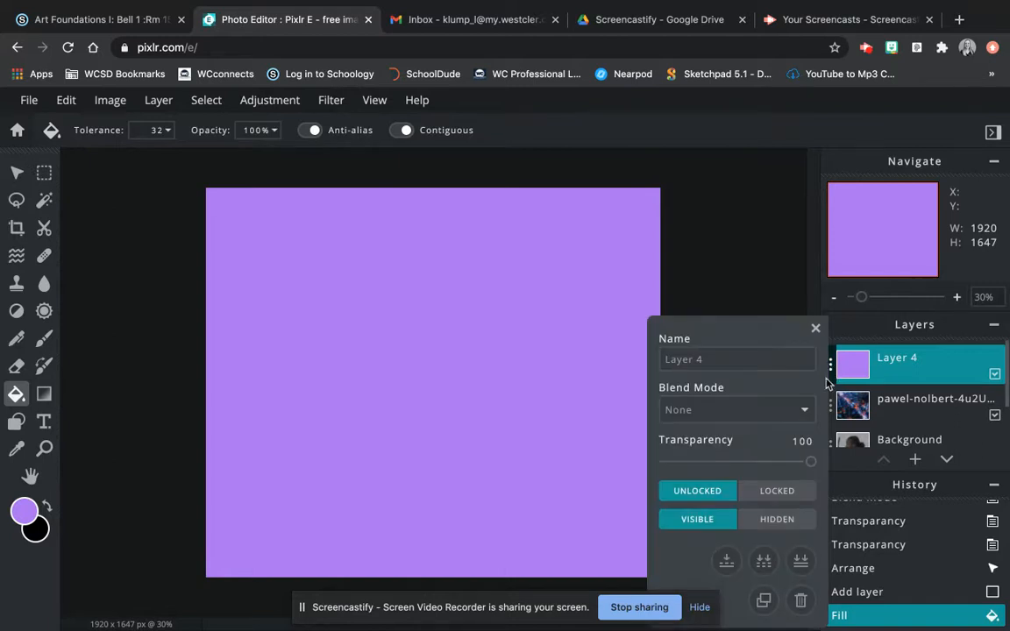
{"action": "left_click_drag", "start_coordinate": [809, 461], "coordinate": [723, 463]}
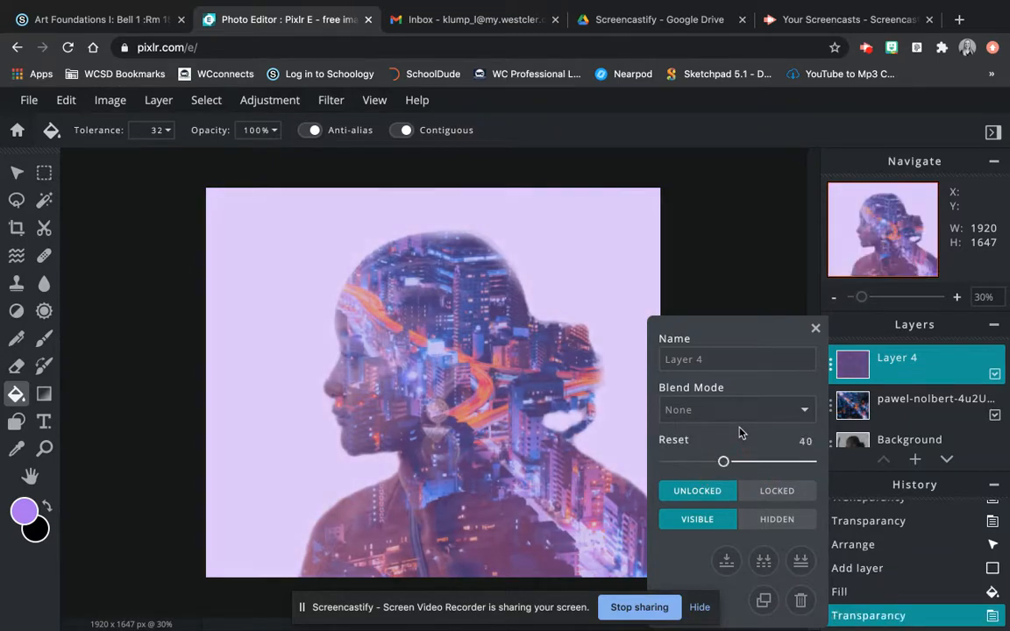
{"action": "left_click", "coordinate": [796, 412]}
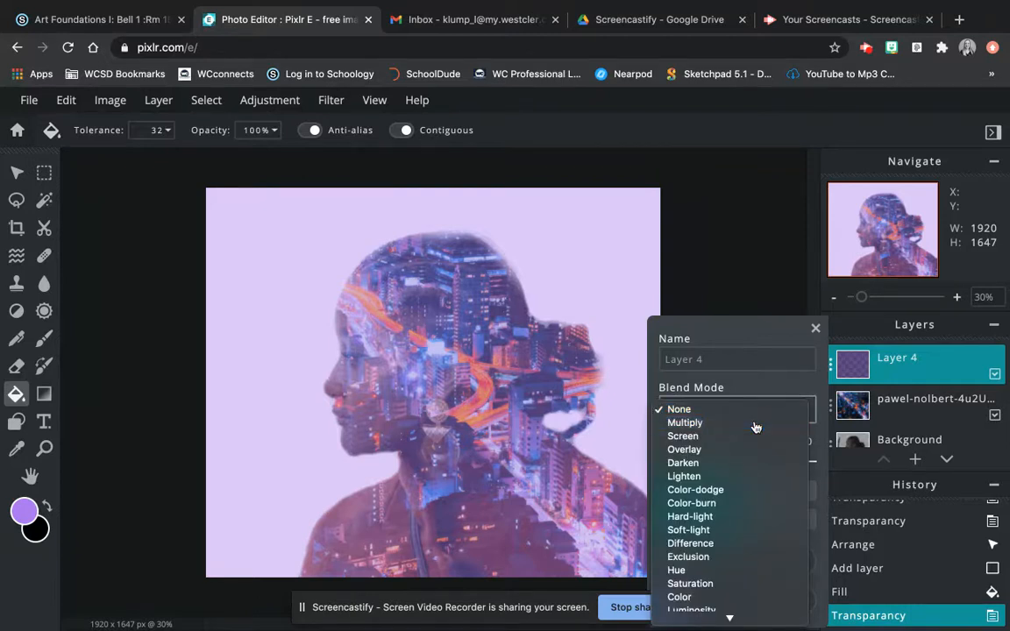
{"action": "left_click", "coordinate": [756, 424]}
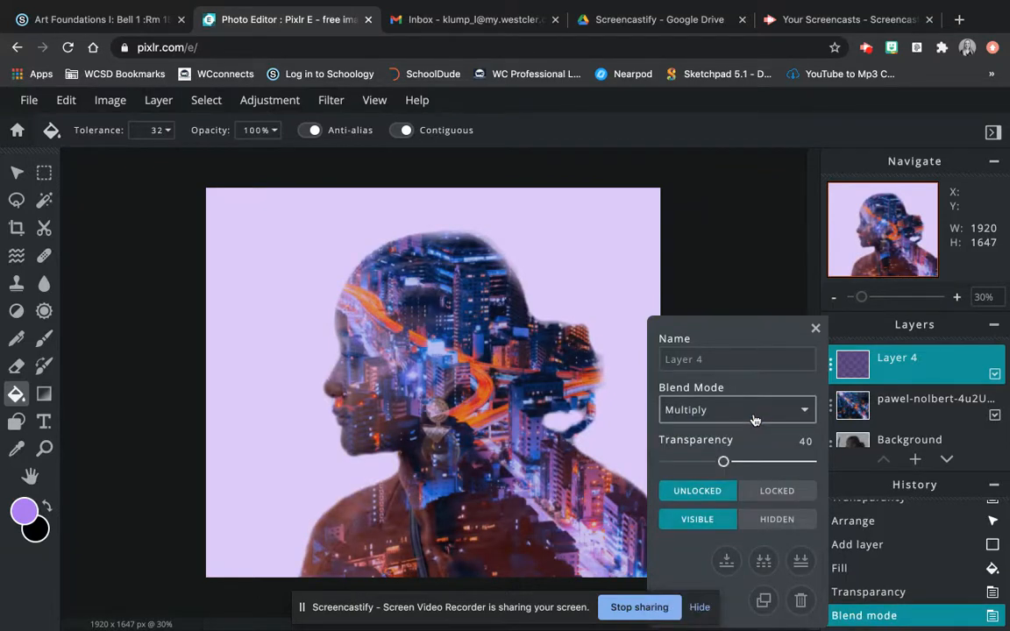
{"action": "left_click", "coordinate": [751, 416]}
{"action": "left_click", "coordinate": [747, 426]}
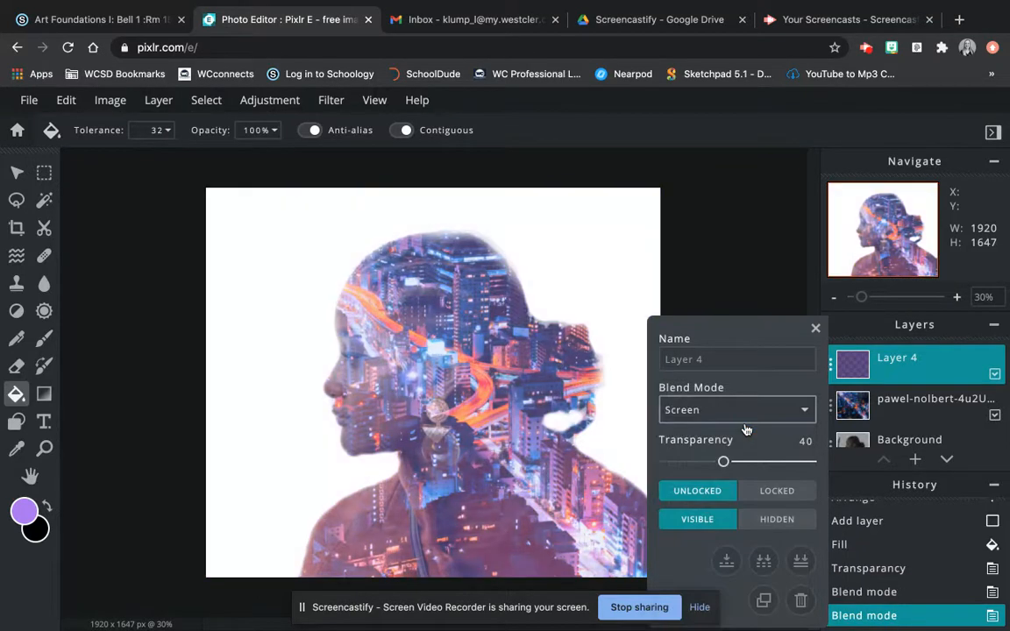
{"action": "left_click", "coordinate": [745, 422]}
{"action": "left_click", "coordinate": [745, 422]}
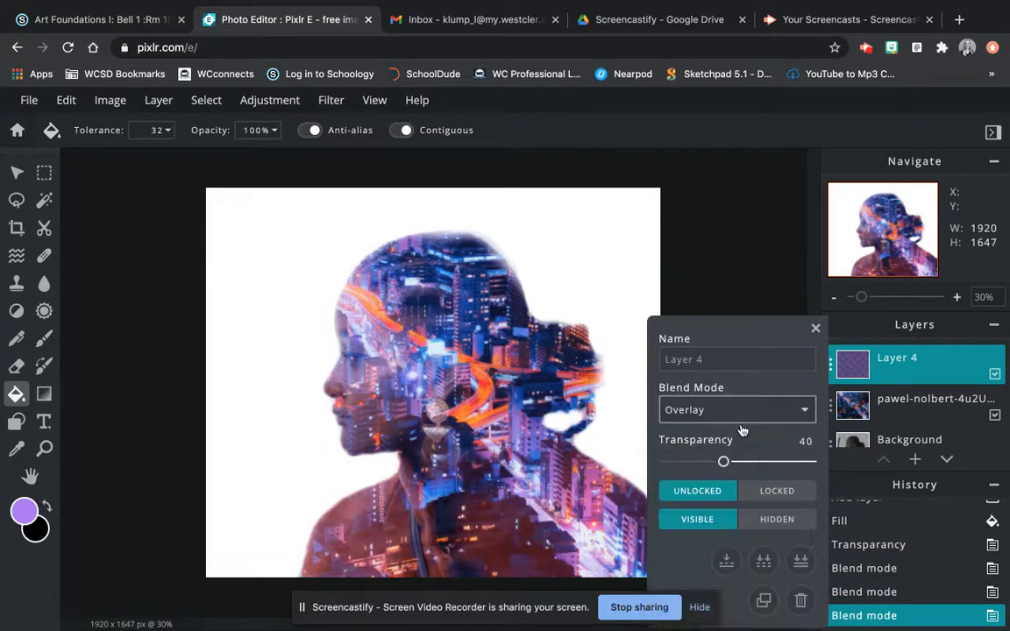
{"action": "left_click", "coordinate": [743, 415]}
{"action": "left_click", "coordinate": [739, 423]}
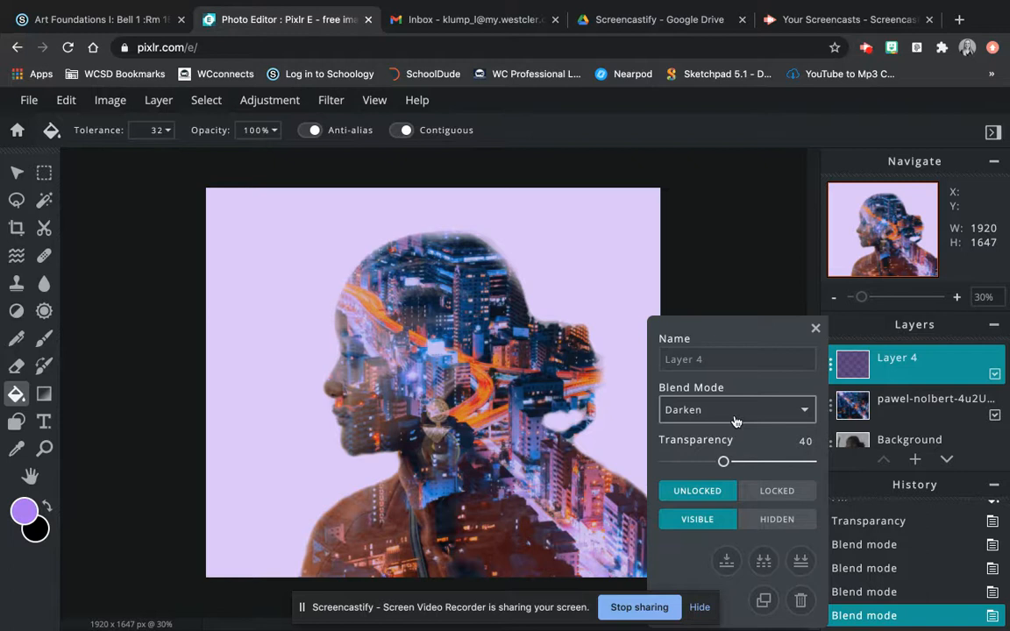
{"action": "left_click", "coordinate": [736, 422]}
{"action": "left_click", "coordinate": [733, 425]}
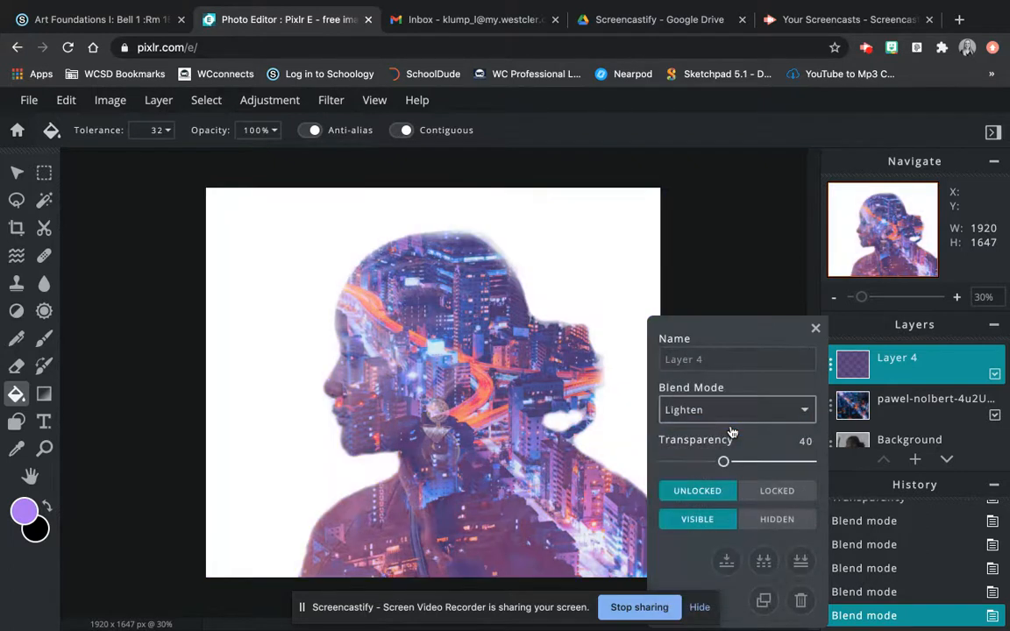
{"action": "left_click", "coordinate": [734, 417]}
- Set Layer 4's blend mode to None and its transparency to 36
{"action": "left_click", "coordinate": [724, 346]}
{"action": "left_click", "coordinate": [724, 462]}
{"action": "mouse_move", "coordinate": [724, 462]}
{"action": "left_mouse_down"}
{"action": "mouse_move", "coordinate": [746, 462]}
{"action": "mouse_move", "coordinate": [718, 467]}
{"action": "left_mouse_up"}
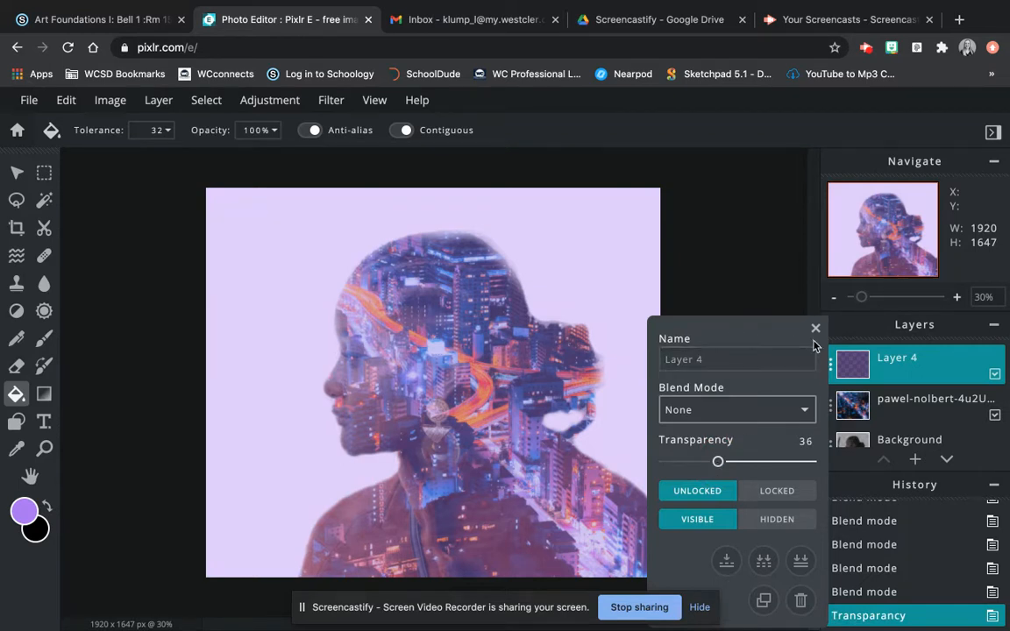
{"action": "left_click", "coordinate": [816, 329]}
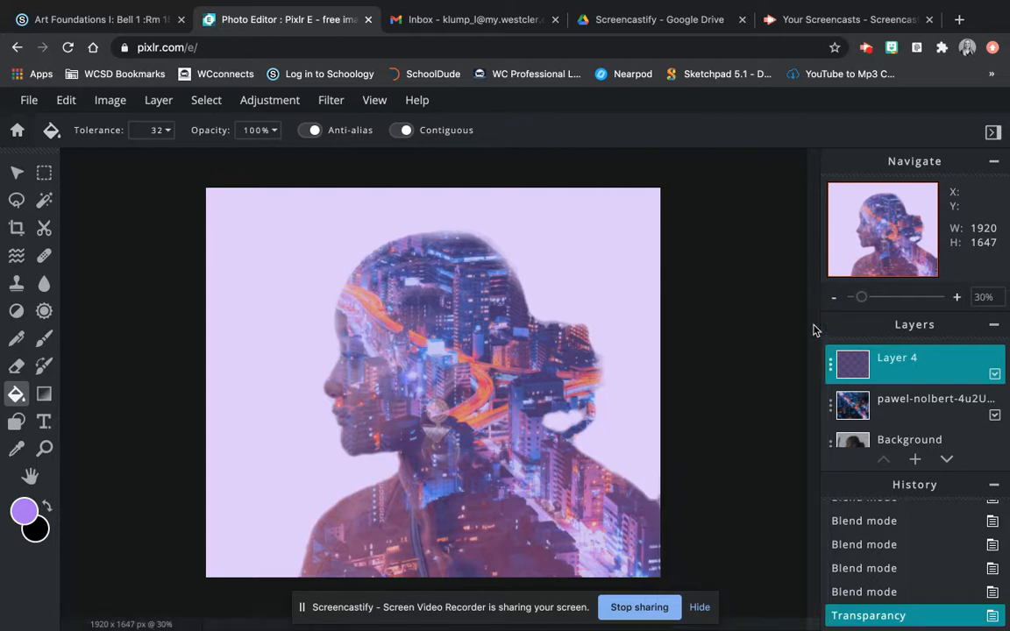
{"action": "scroll", "coordinate": [929, 409], "scroll_direction": "down", "scroll_amount": 2}
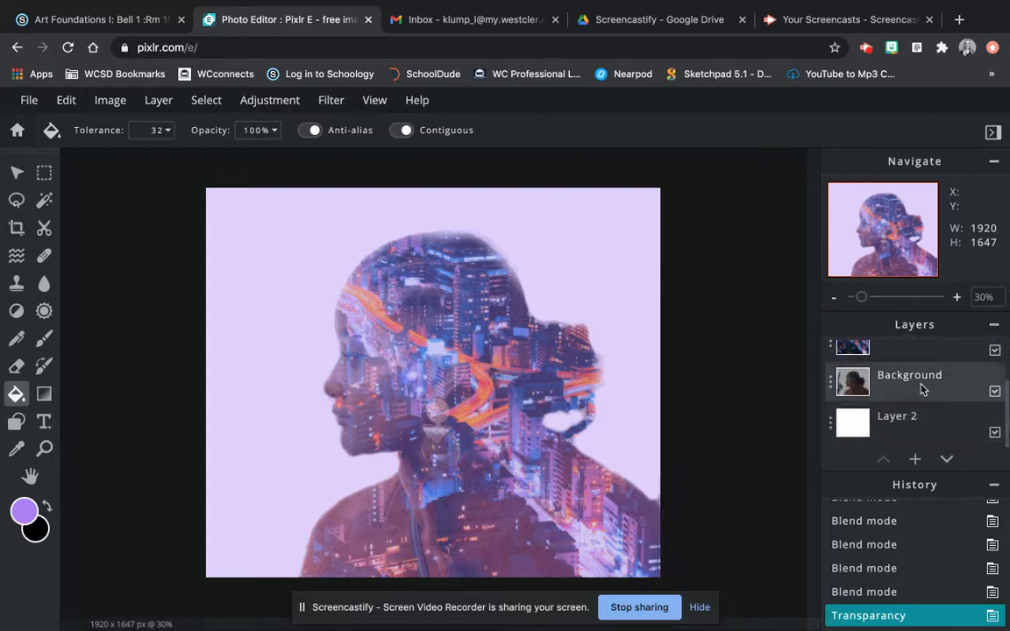
{"action": "scroll", "coordinate": [885, 414], "scroll_direction": "up", "scroll_amount": 2}
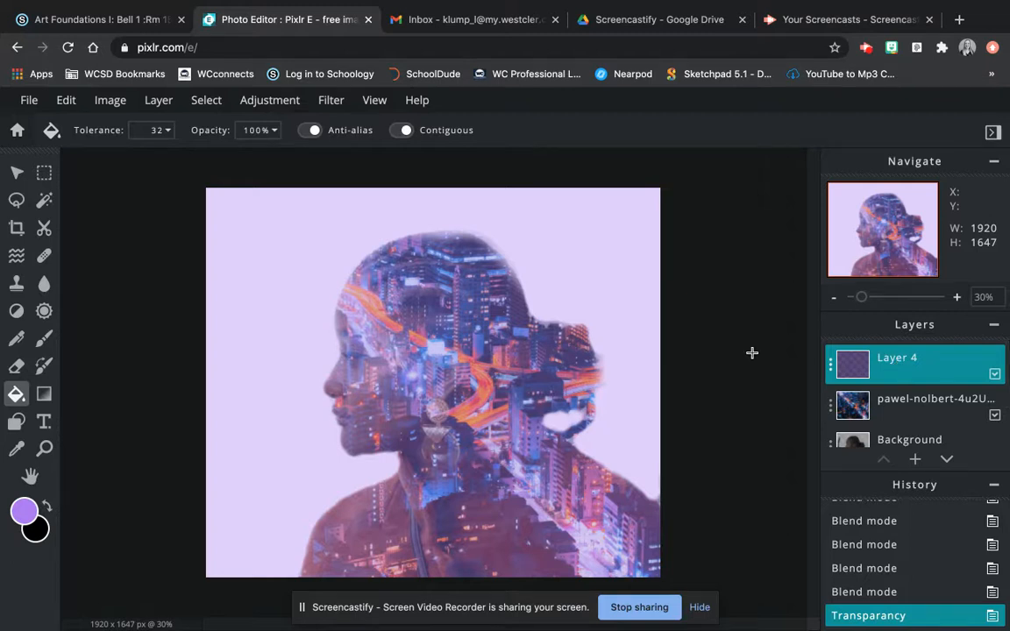
- Download the portrait as a High-quality JPG named after the student, then go to Schoology
{"action": "left_click", "coordinate": [29, 101]}
{"action": "left_click", "coordinate": [58, 237]}
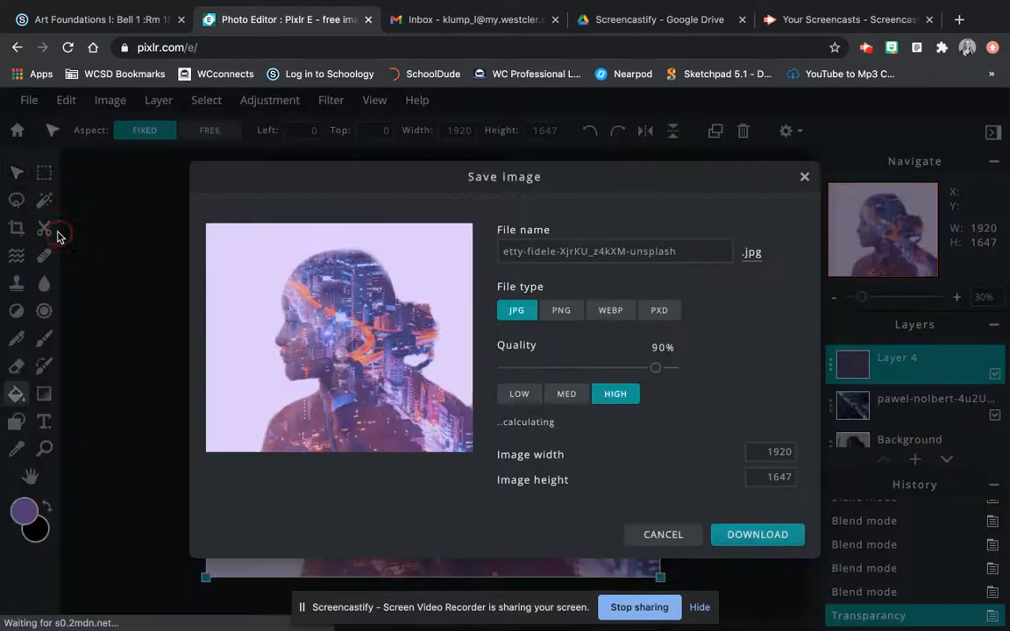
{"action": "left_click", "coordinate": [569, 251]}
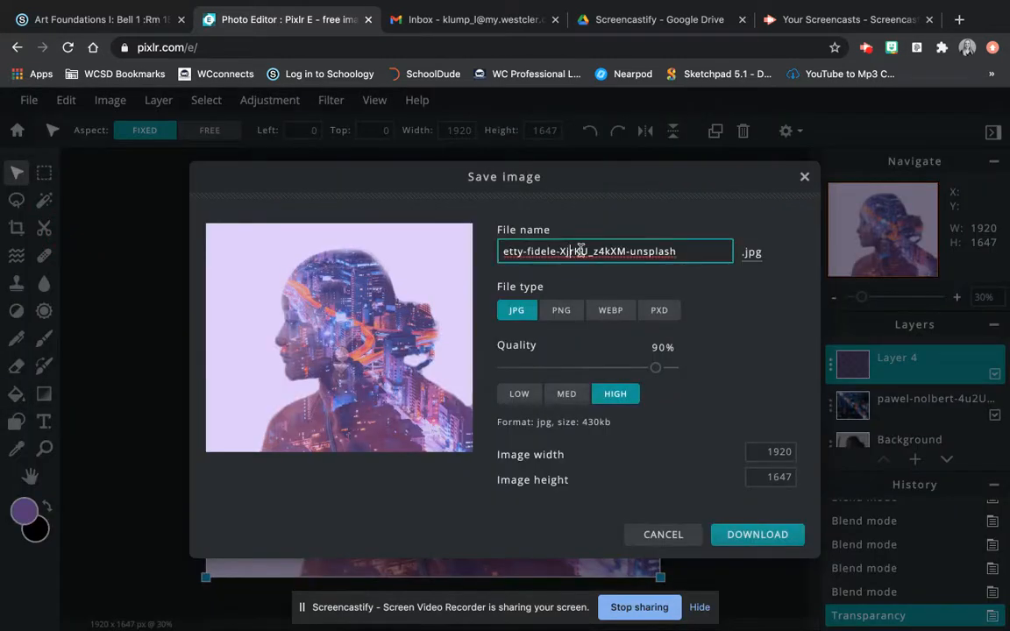
{"action": "left_click_drag", "start_coordinate": [697, 250], "coordinate": [435, 250]}
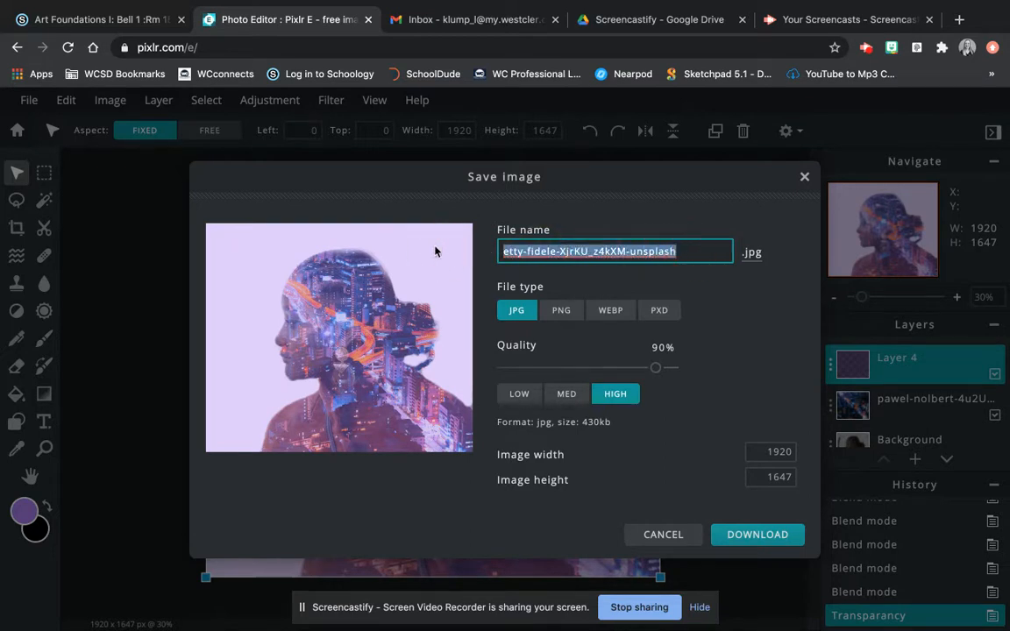
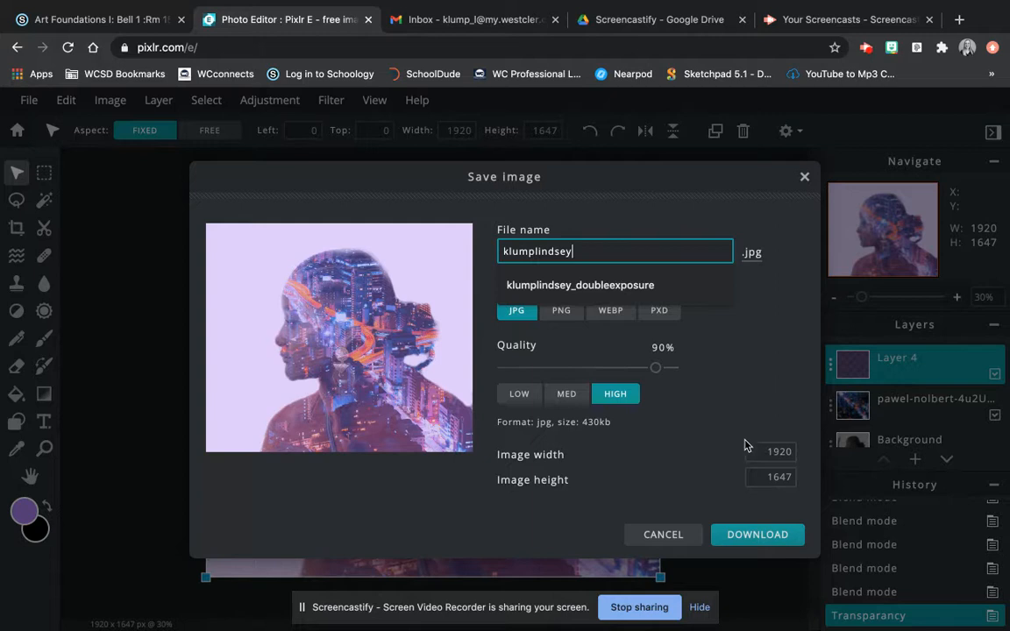
{"action": "left_click", "coordinate": [763, 537]}
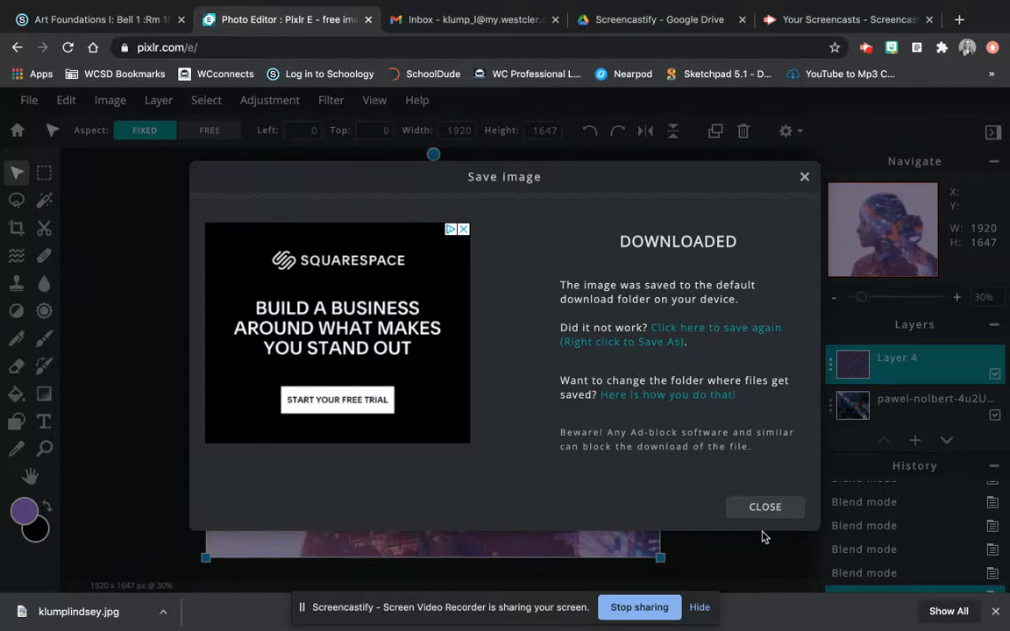
{"action": "left_click", "coordinate": [110, 23]}
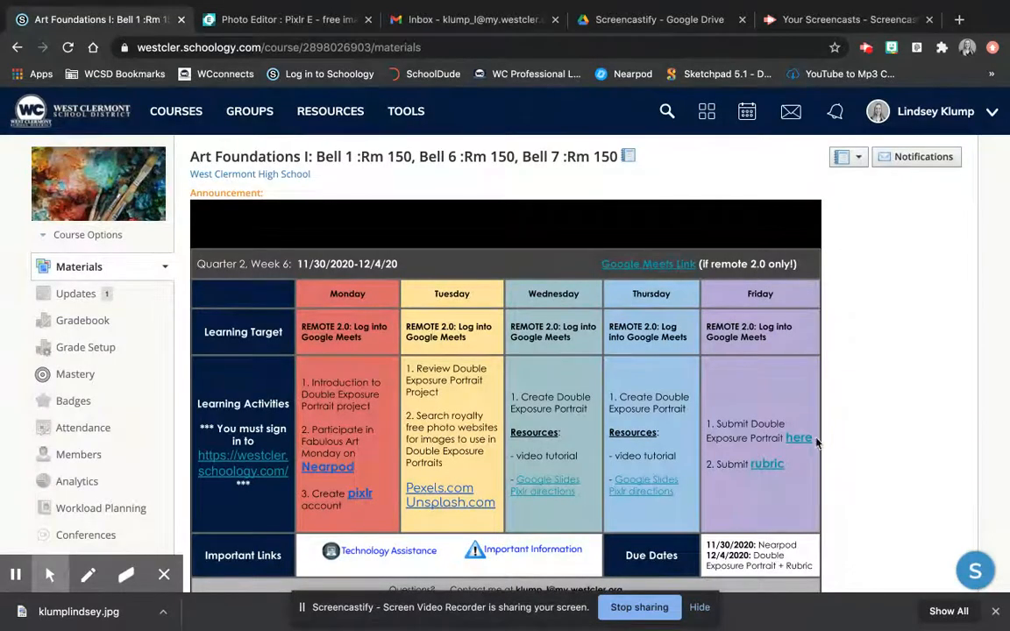